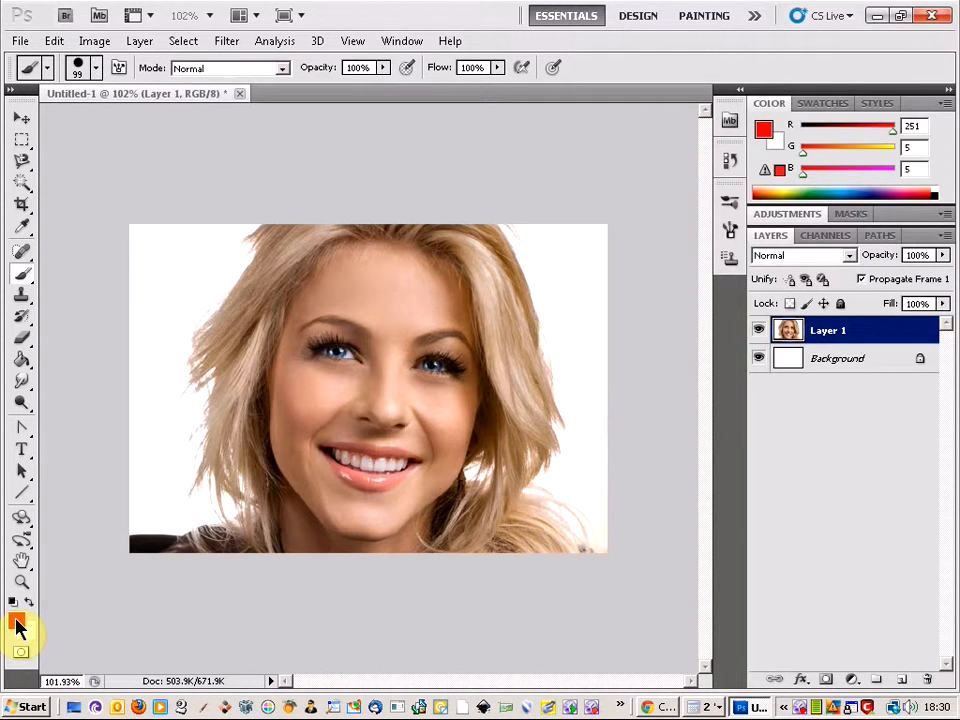
Set the foreground colour to bright red, hex f90606
left_click(17, 624)
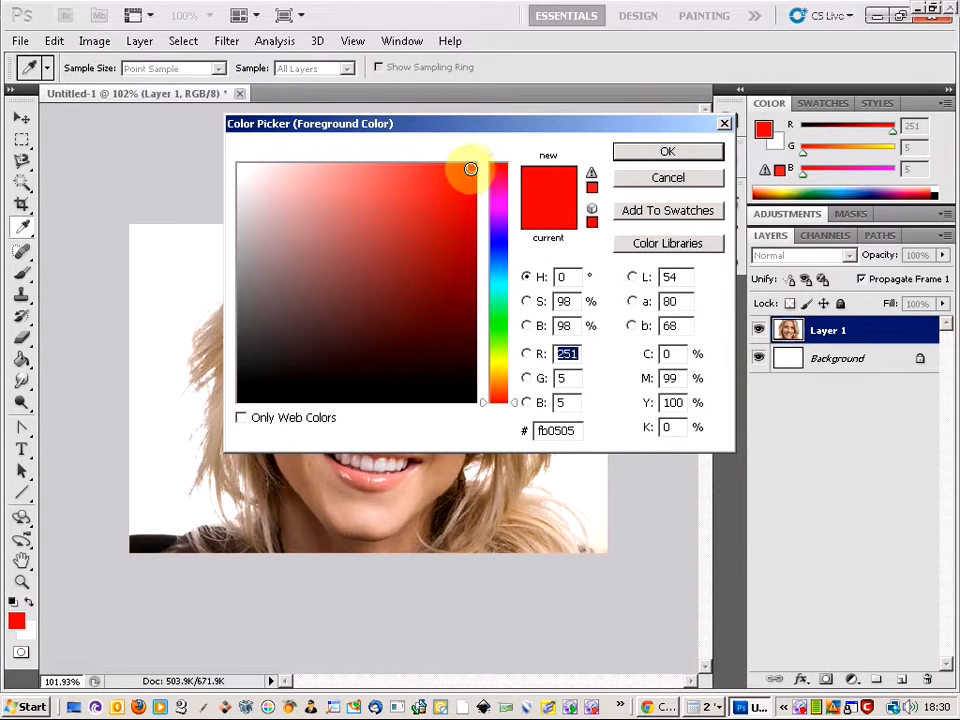
left_click(470, 168)
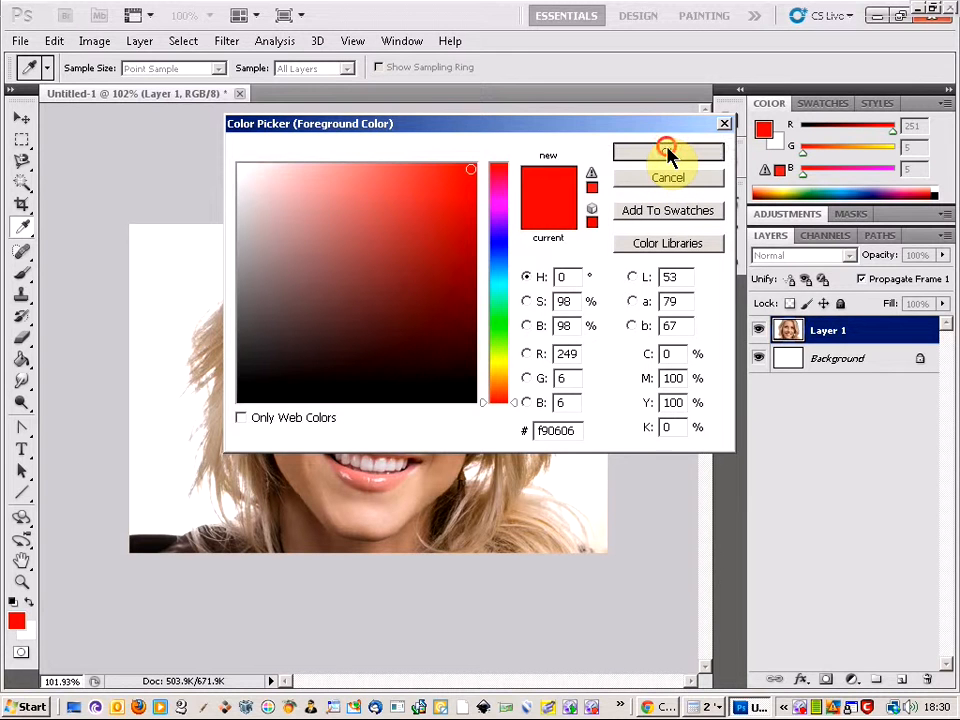
left_click(668, 153)
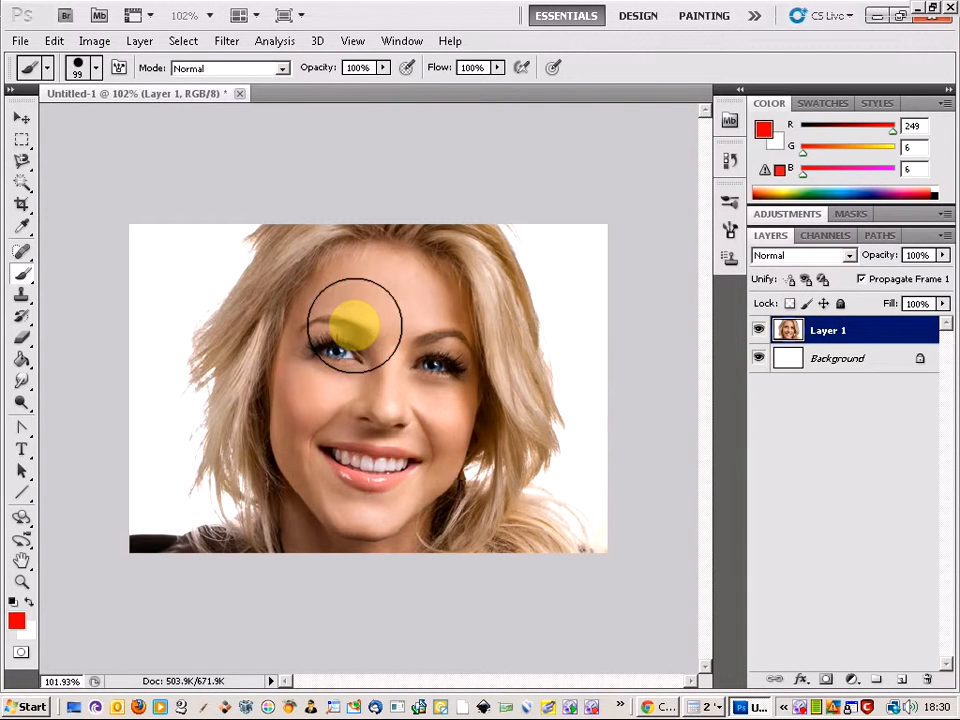
Apply the Halftone Pattern sketch filter to the portrait layer with size 2, contrast 47 and the Dot pattern type
left_click(228, 42)
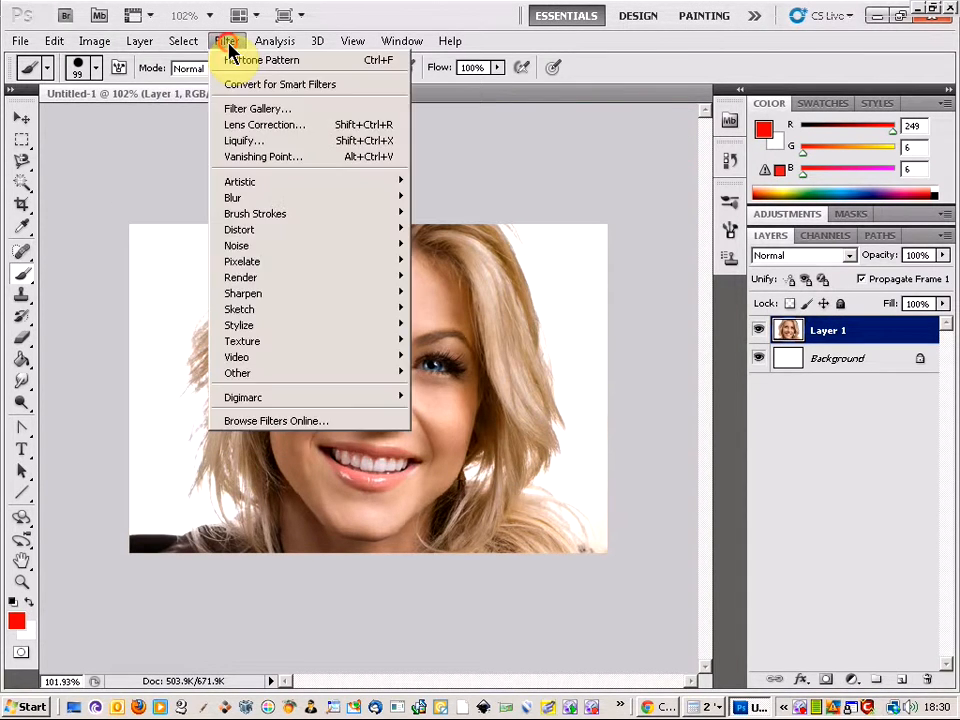
mouse_move(264, 316)
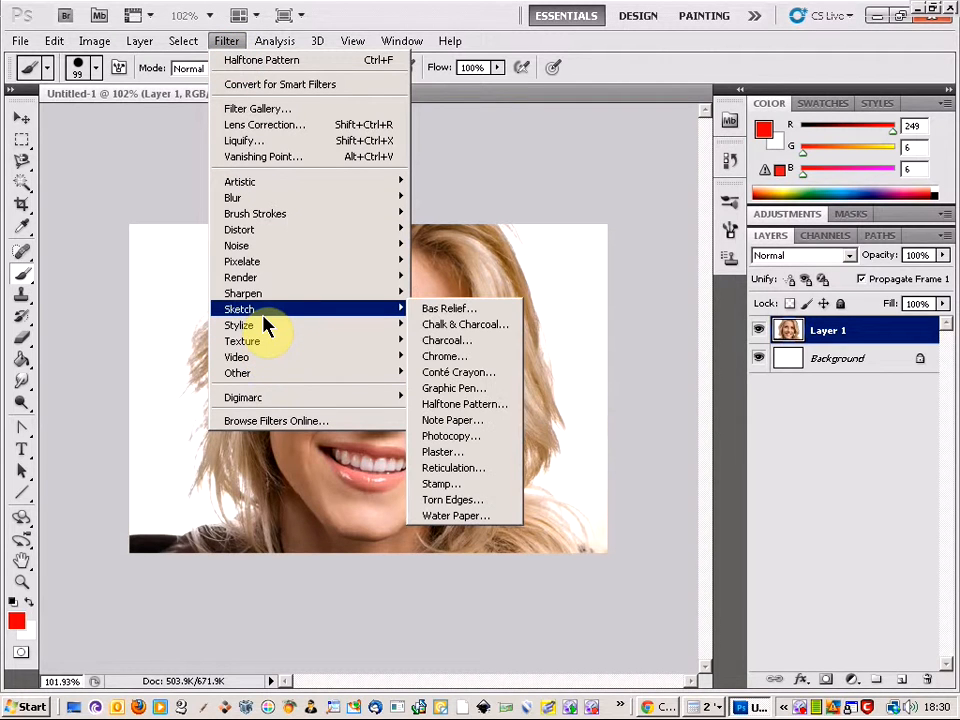
left_click(455, 410)
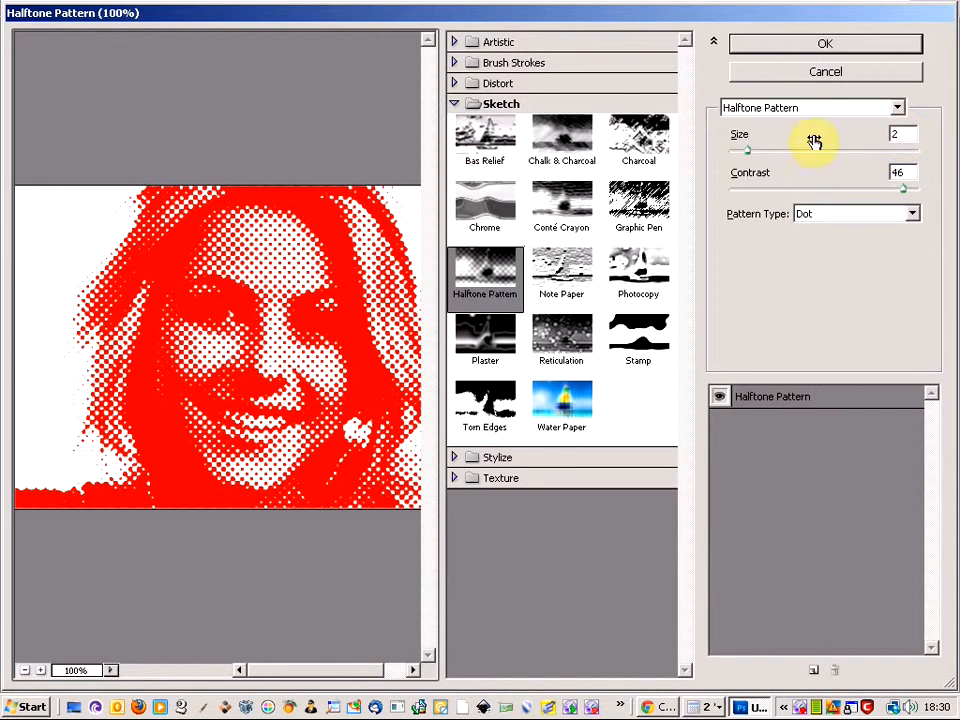
left_click(750, 155)
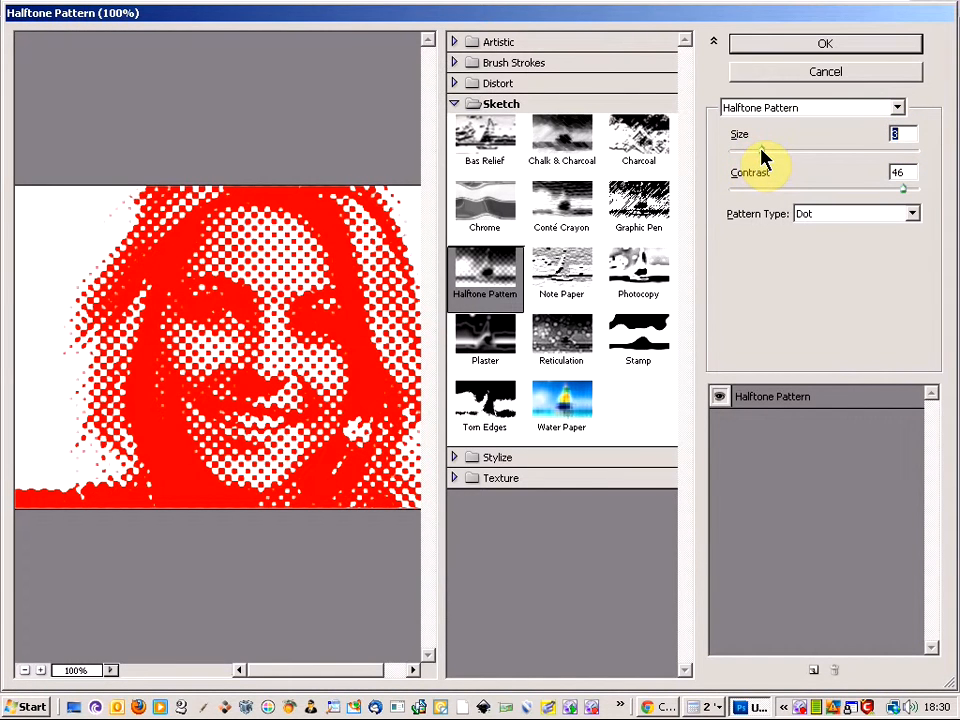
mouse_move(768, 155)
left_mouse_down()
mouse_move(793, 159)
mouse_move(752, 157)
left_mouse_up()
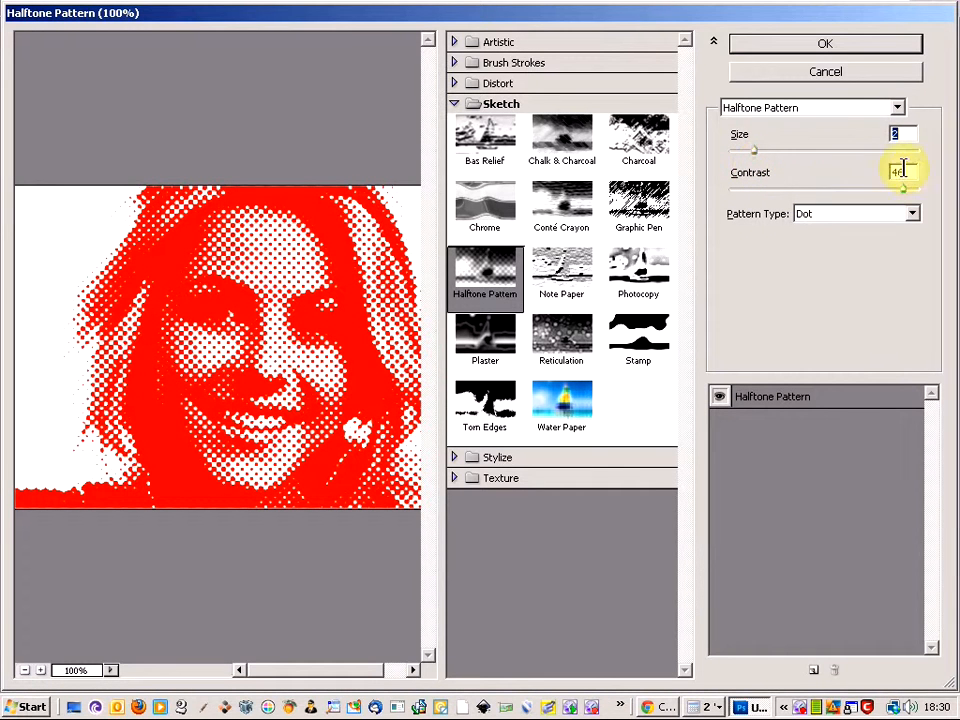
mouse_move(905, 193)
left_mouse_down()
mouse_move(885, 189)
mouse_move(934, 193)
mouse_move(903, 195)
left_mouse_up()
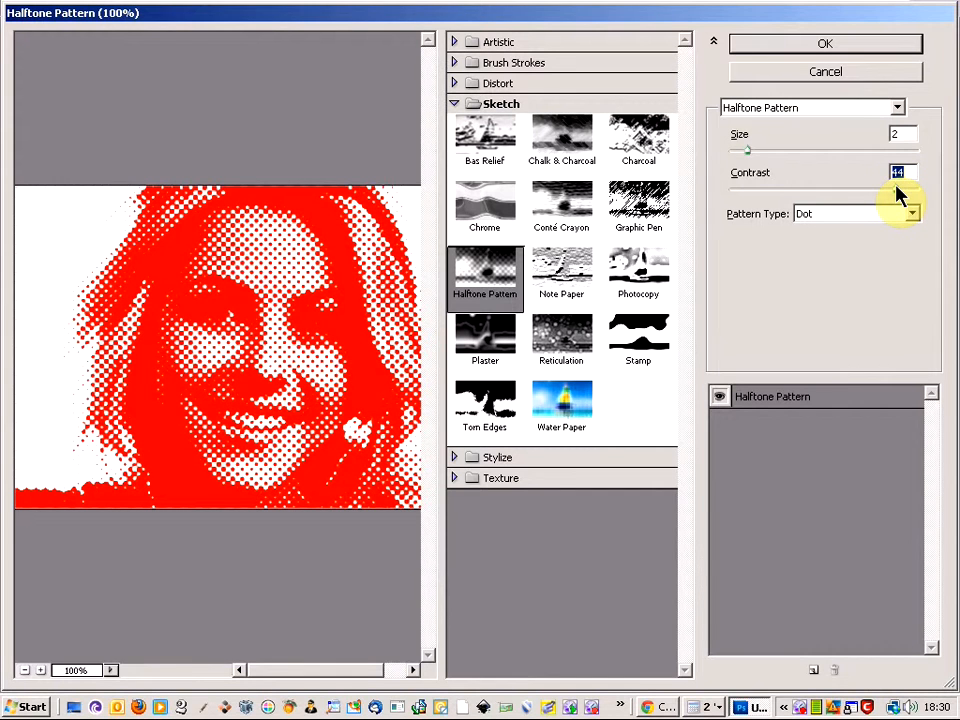
left_click_drag(903, 193, 908, 196)
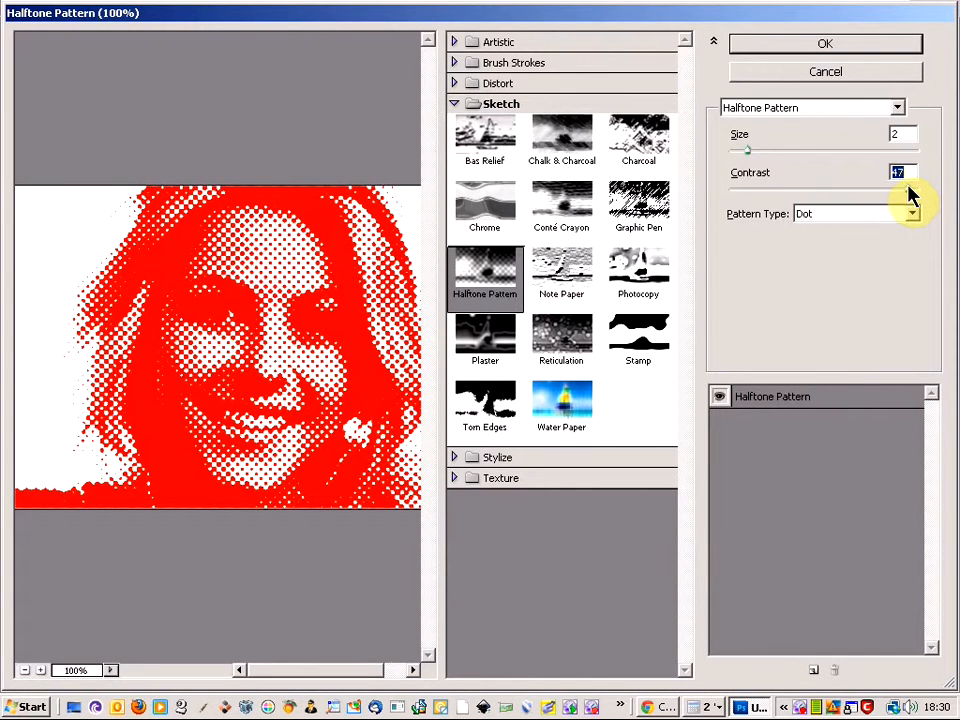
left_click(890, 57)
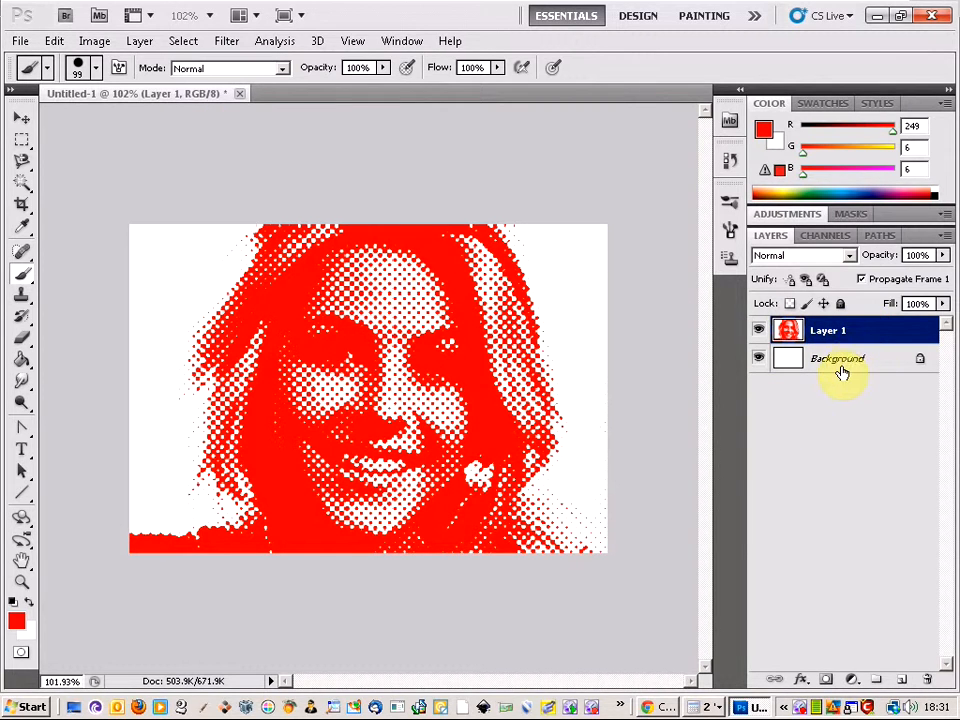
Look up the portrait's pixel width and height in the Image Size settings
left_click(96, 42)
left_click(146, 164)
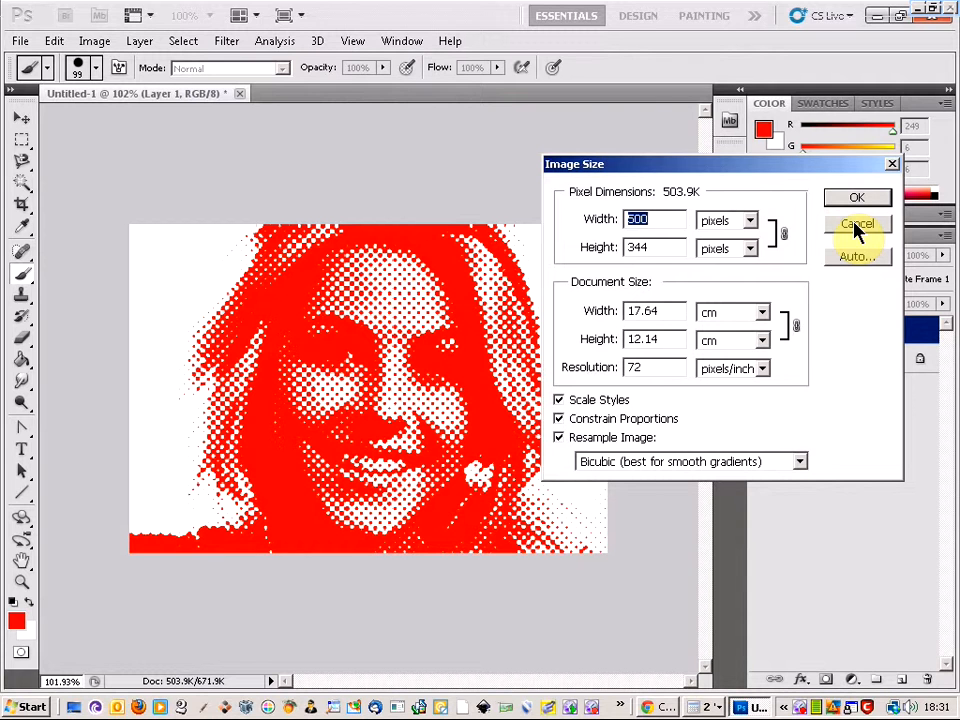
double_click(665, 246)
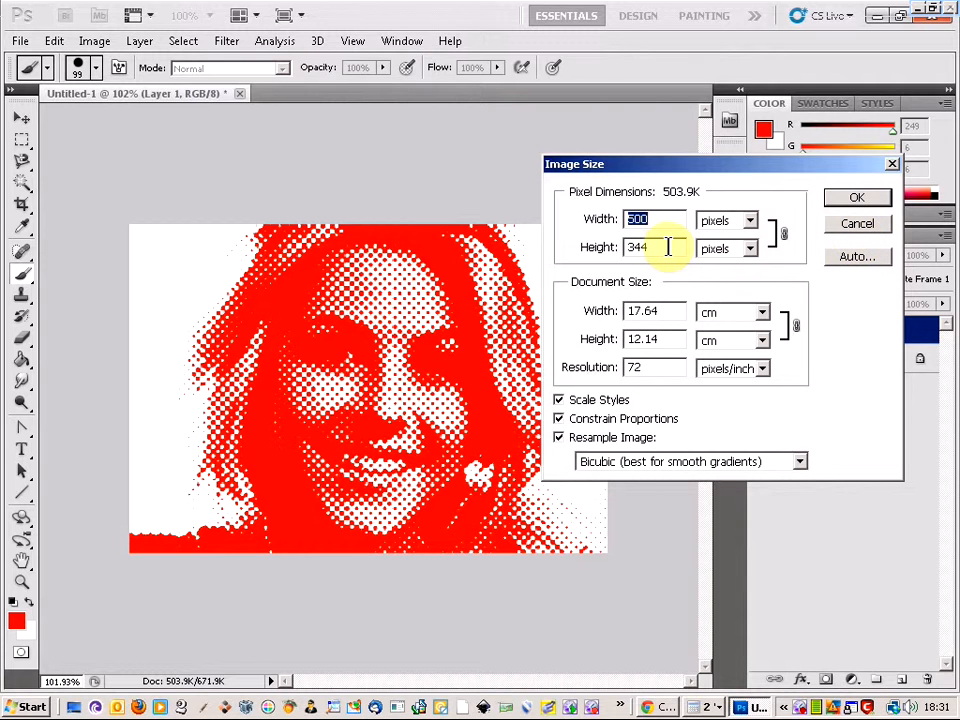
Switch to Calculator, multiply the image height of 344 by 2, and return to Photoshop, leaving Image Size without changes
left_click(712, 707)
left_click(688, 672)
left_click(628, 280)
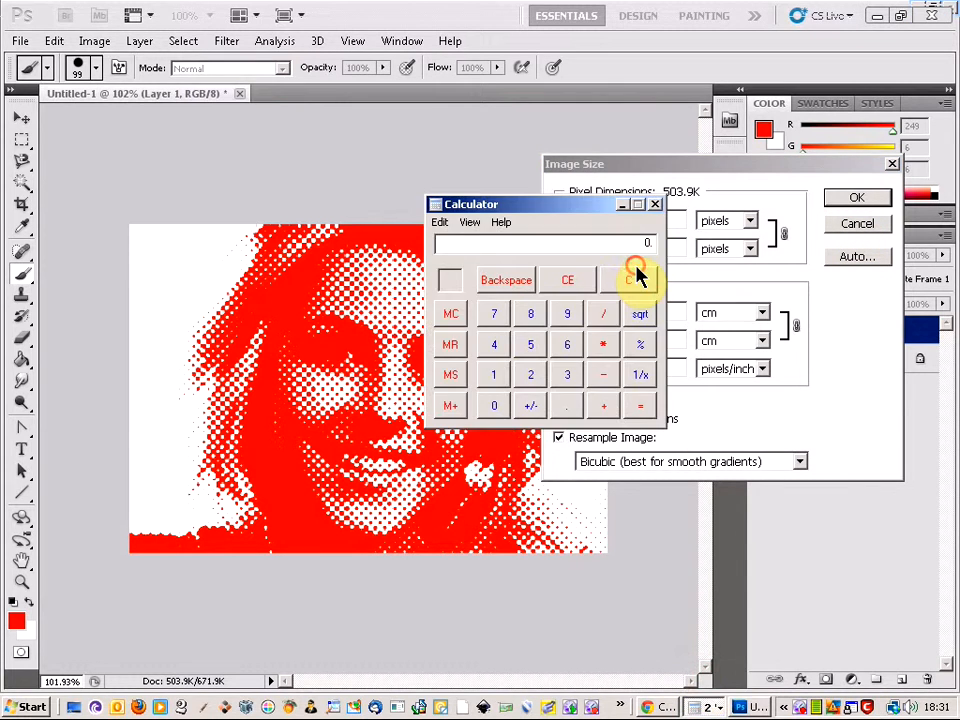
left_click_drag(577, 205, 722, 401)
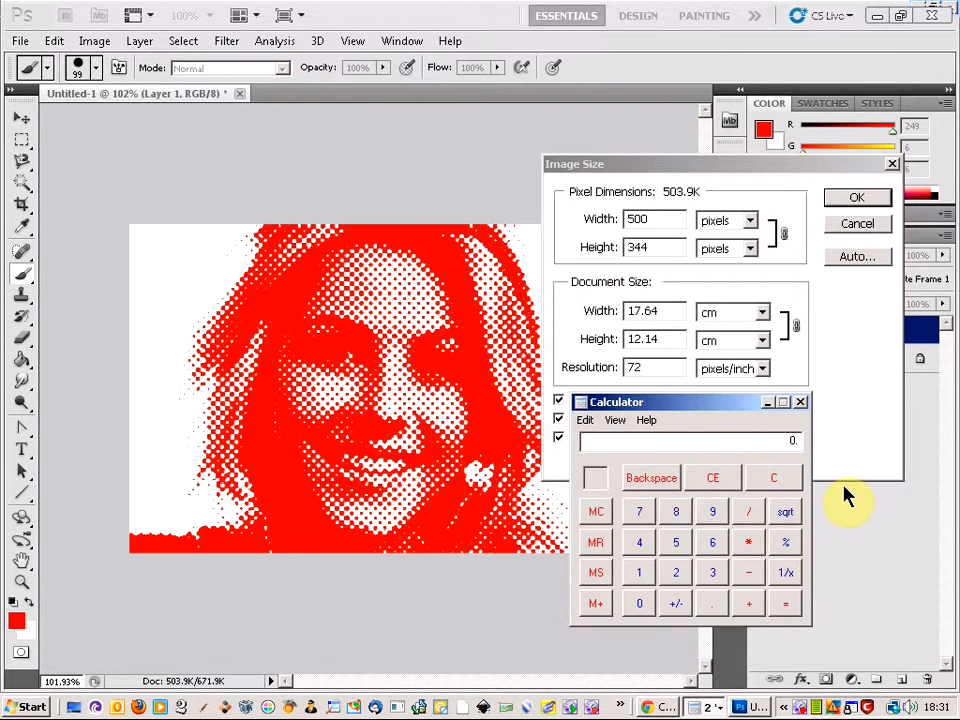
type("344")
type("*2")
key("Return")
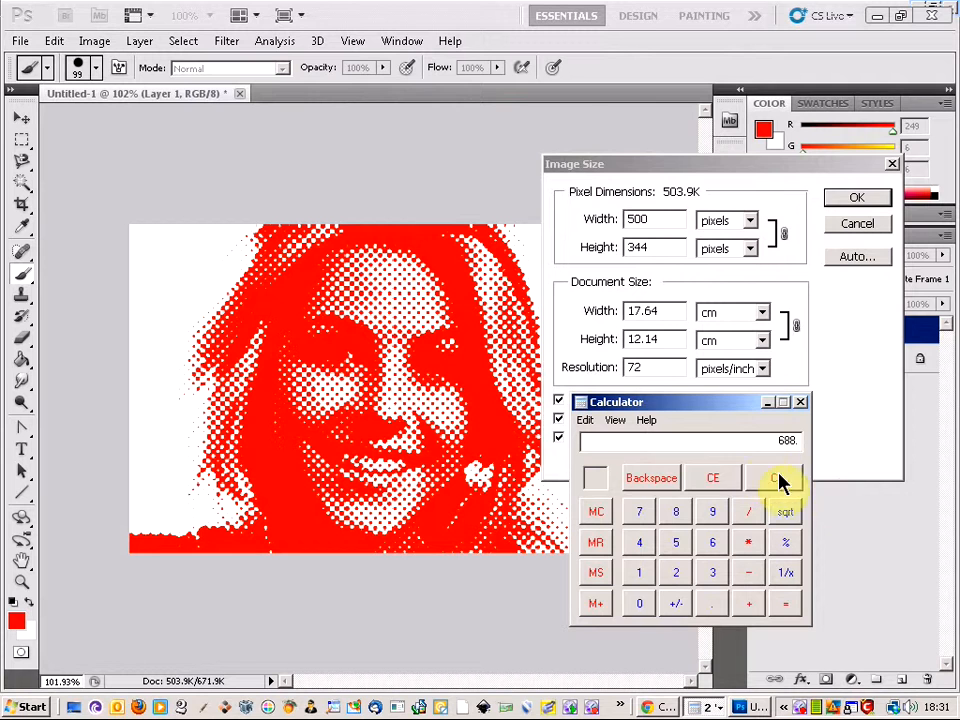
left_click(707, 410)
left_click_drag(707, 410, 722, 505)
left_click(855, 230)
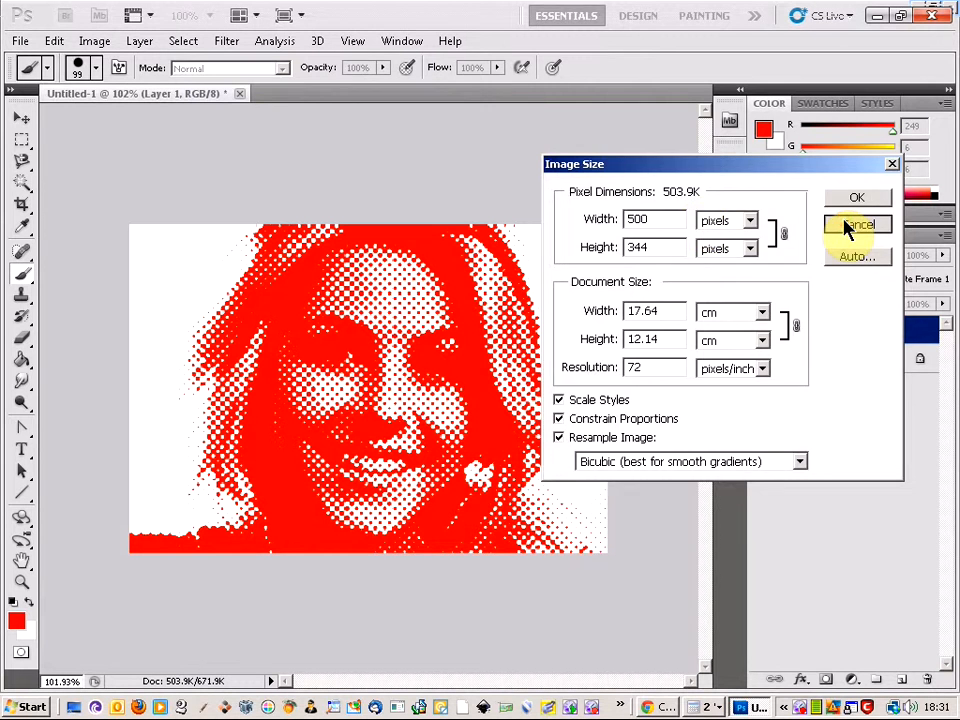
left_click(857, 225)
Create a new RGB document 1000 pixels wide and 688 pixels high with a white background
left_click(20, 41)
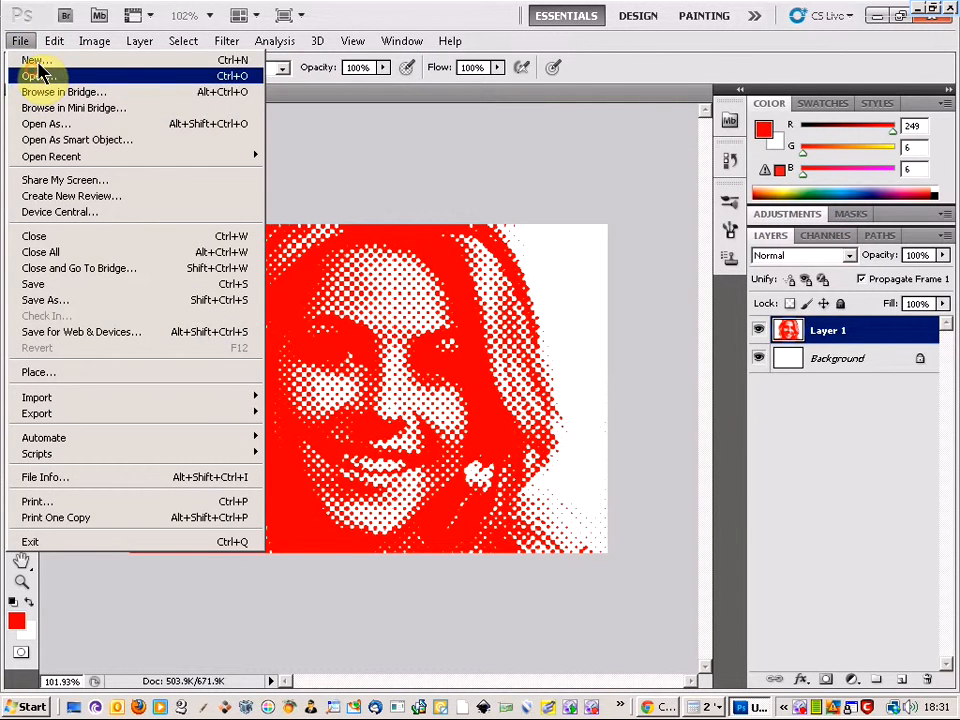
left_click(35, 60)
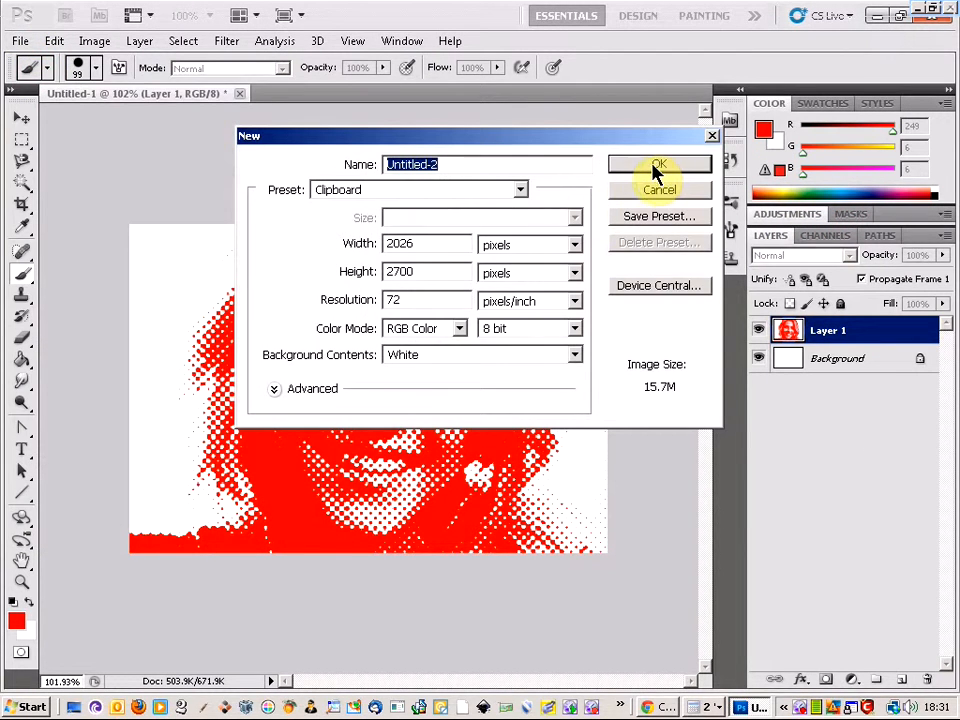
left_click_drag(446, 249, 323, 257)
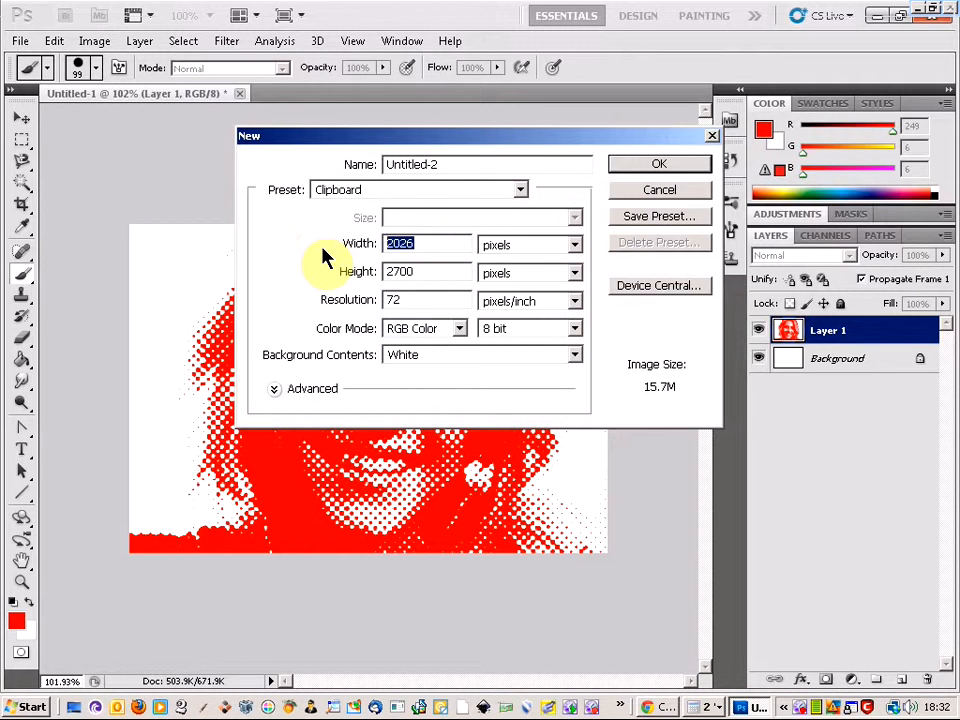
type("1000")
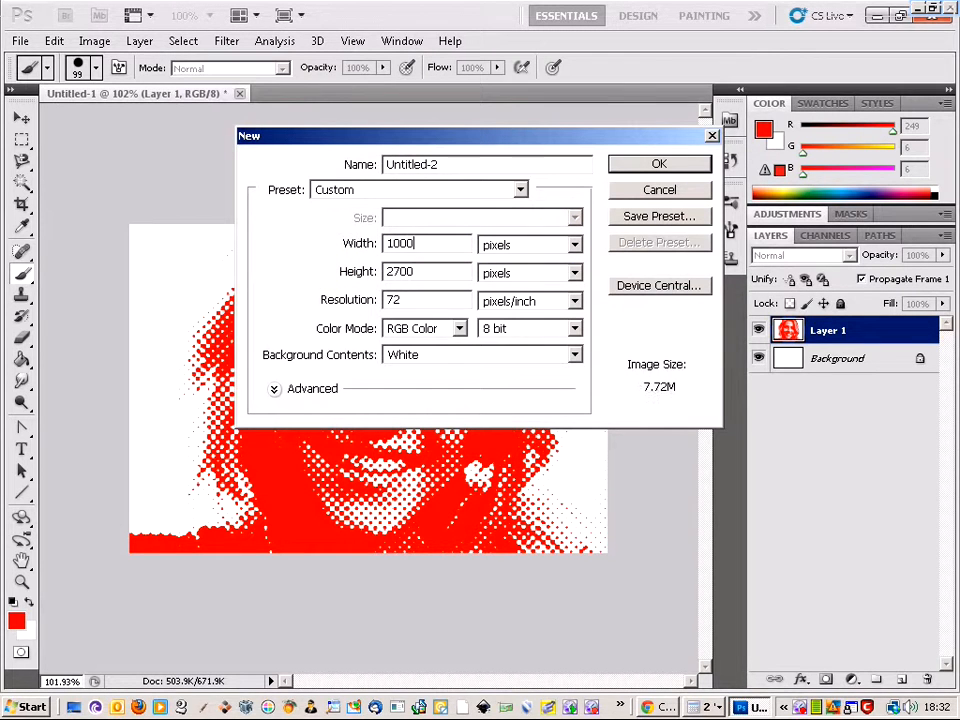
double_click(421, 276)
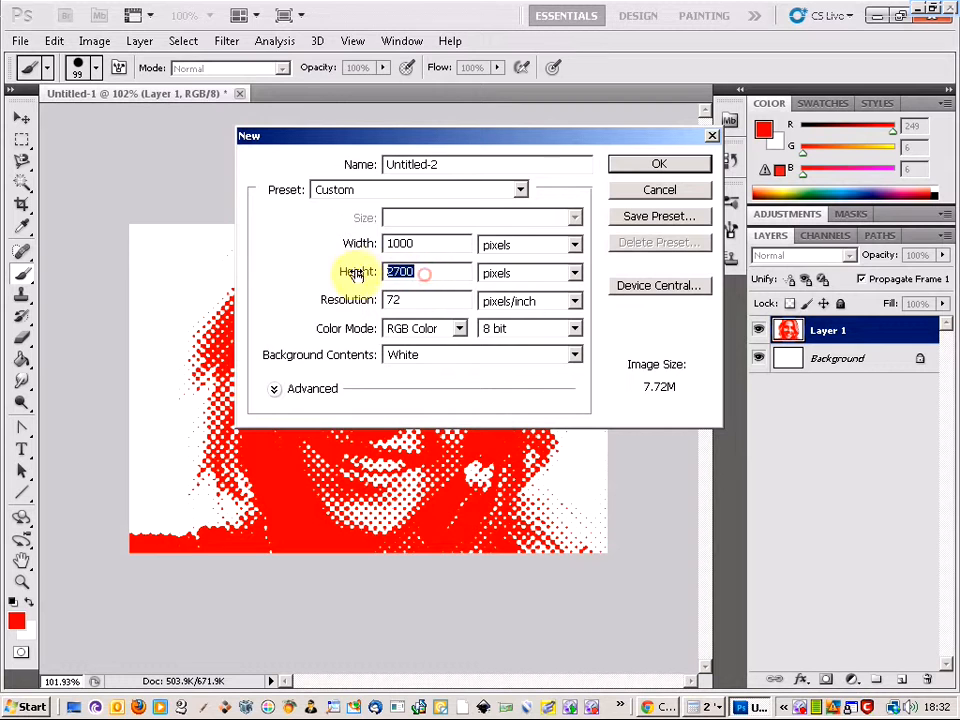
type("688")
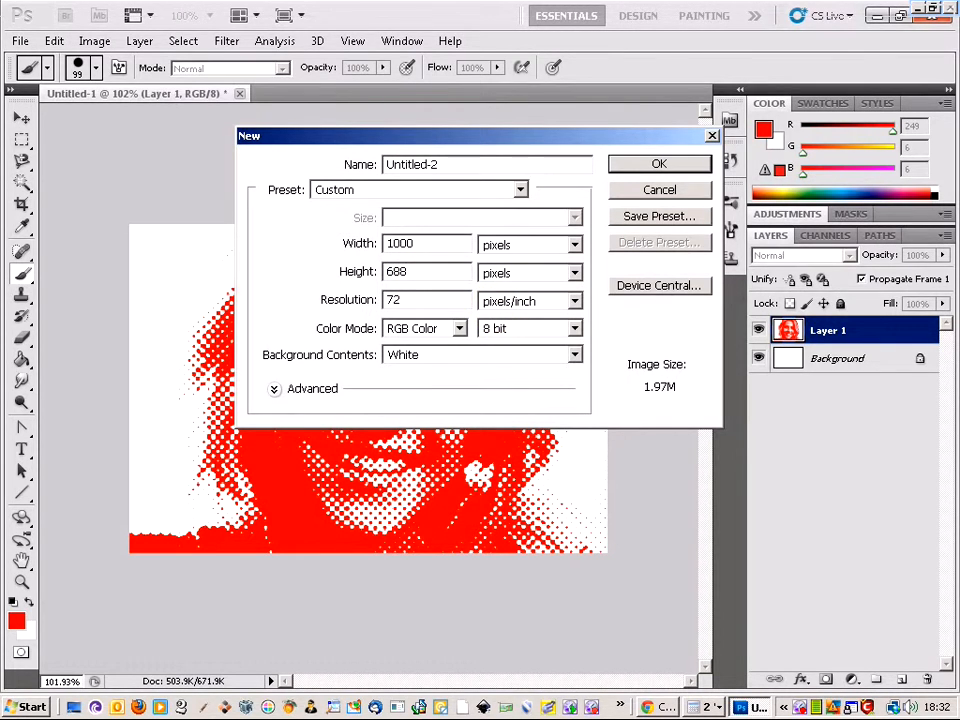
key("Return")
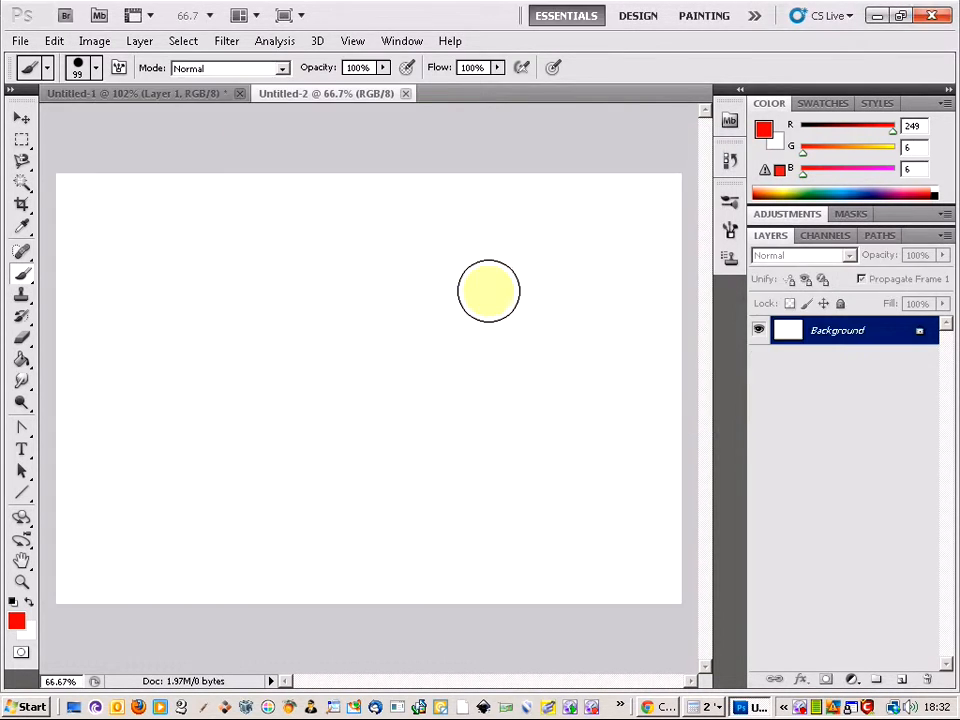
Add a Hue/Saturation adjustment layer above the halftone portrait in Untitled-1 and shift its hue slightly
left_click(136, 97)
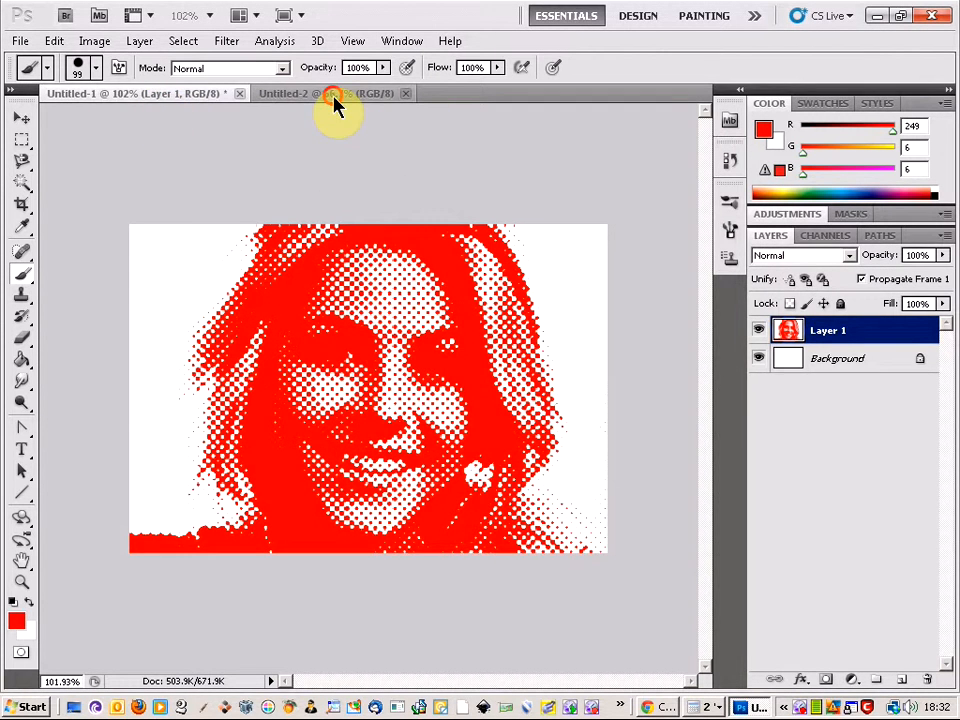
left_click(334, 98)
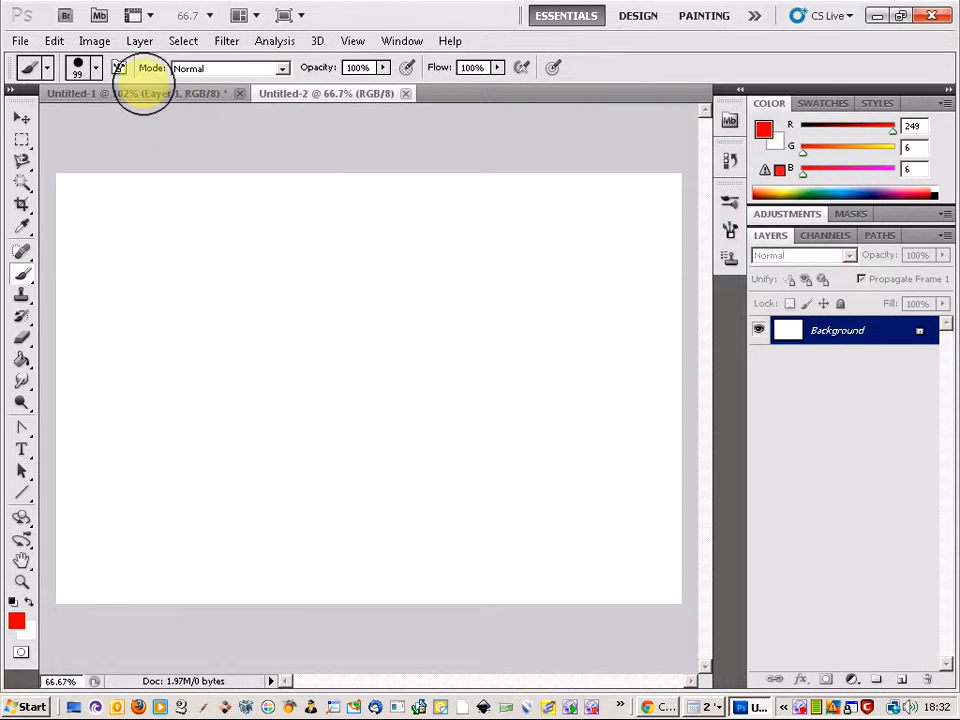
left_click(140, 97)
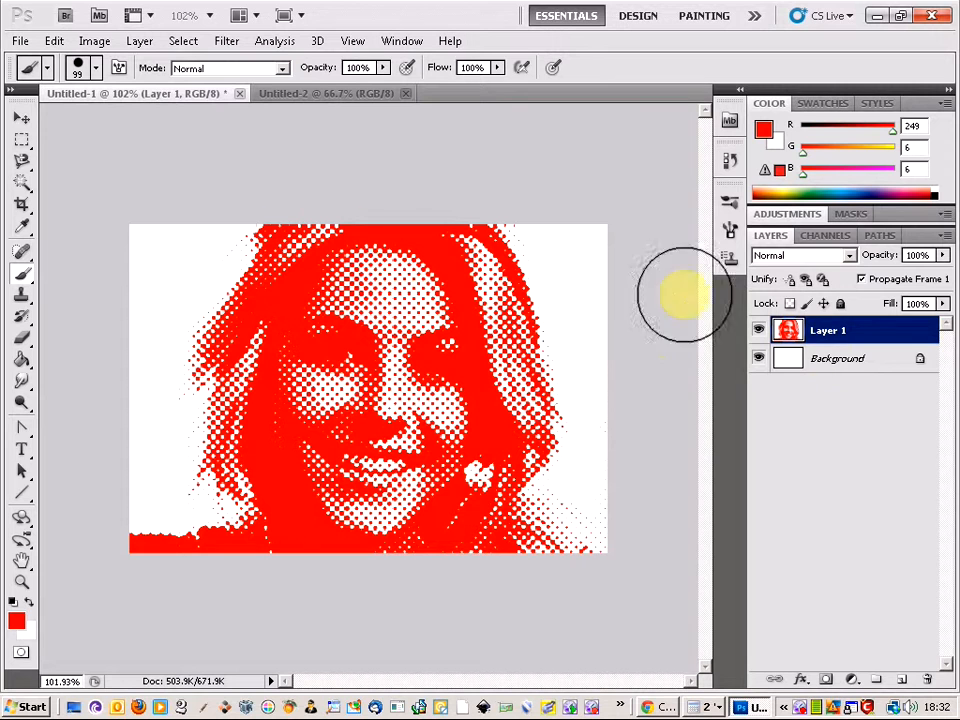
left_click(852, 680)
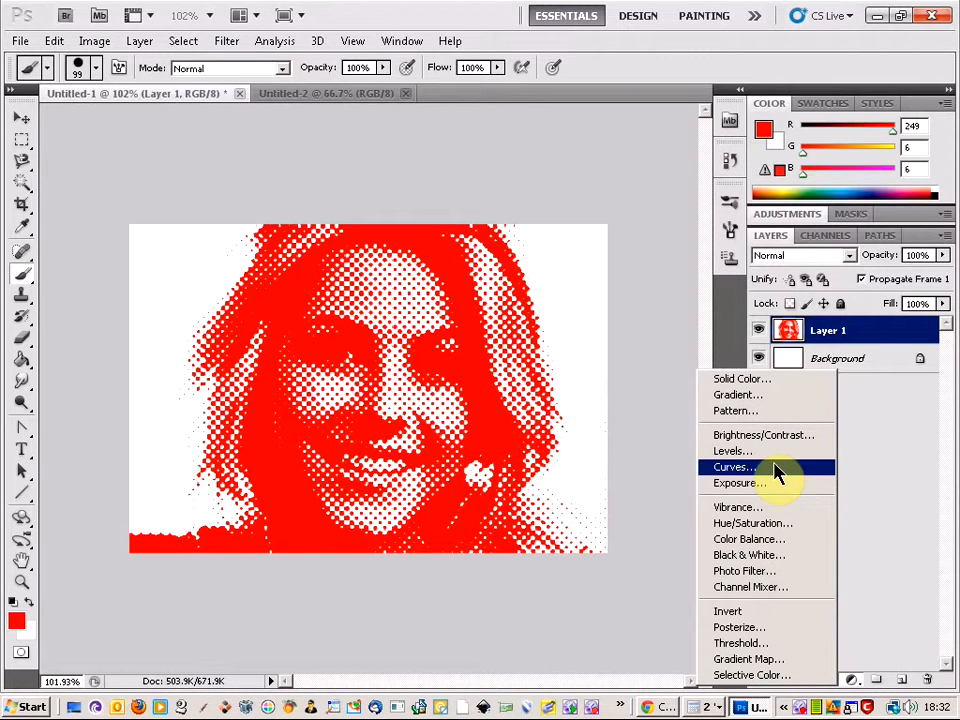
left_click(779, 530)
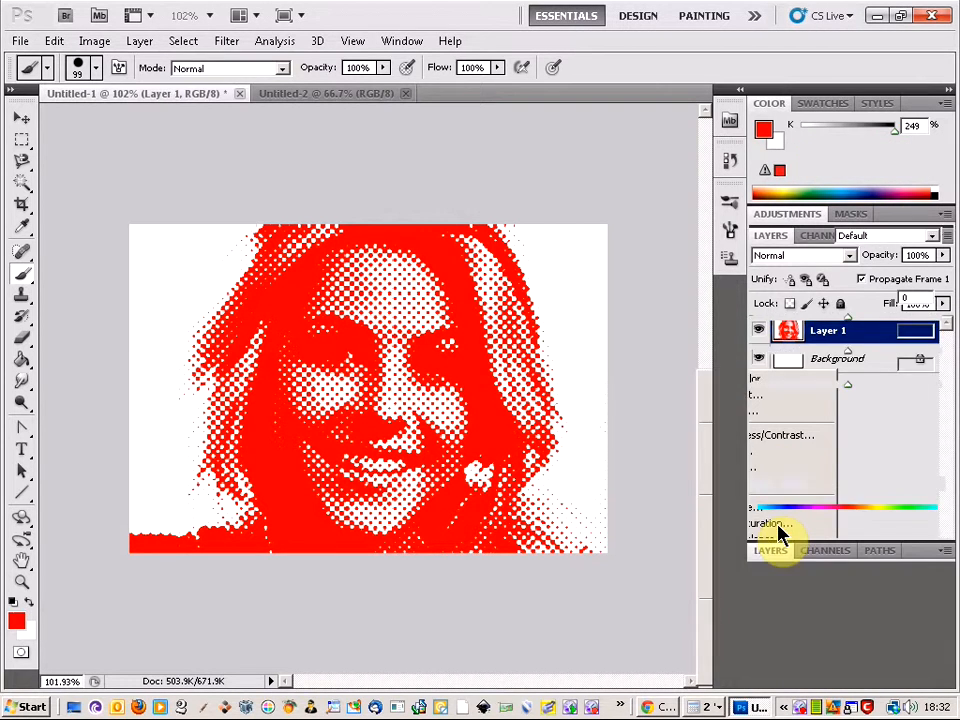
mouse_move(849, 317)
left_mouse_down()
mouse_move(849, 326)
mouse_move(756, 321)
mouse_move(928, 320)
mouse_move(843, 320)
left_mouse_up()
Merge all visible layers of Untitled-1 into the background
left_click(770, 551)
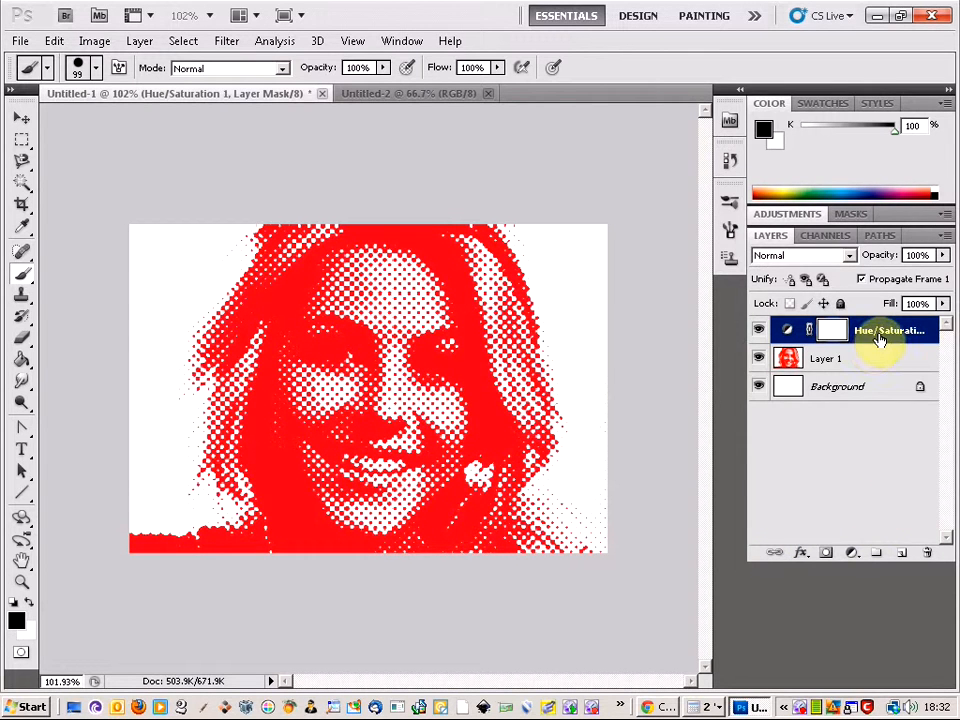
right_click(875, 390)
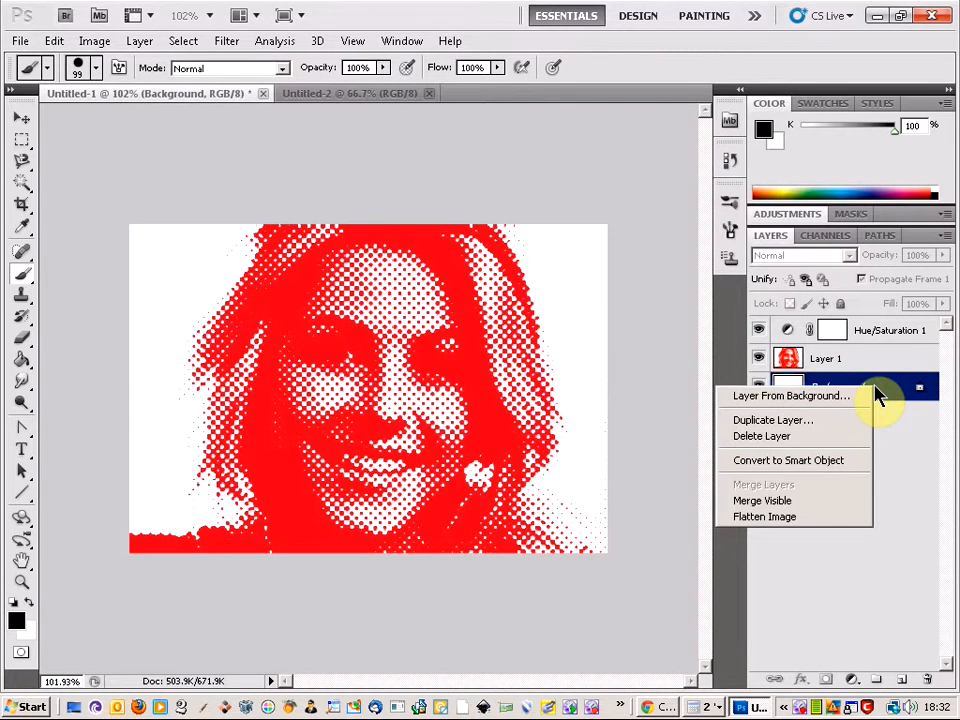
left_click(857, 508)
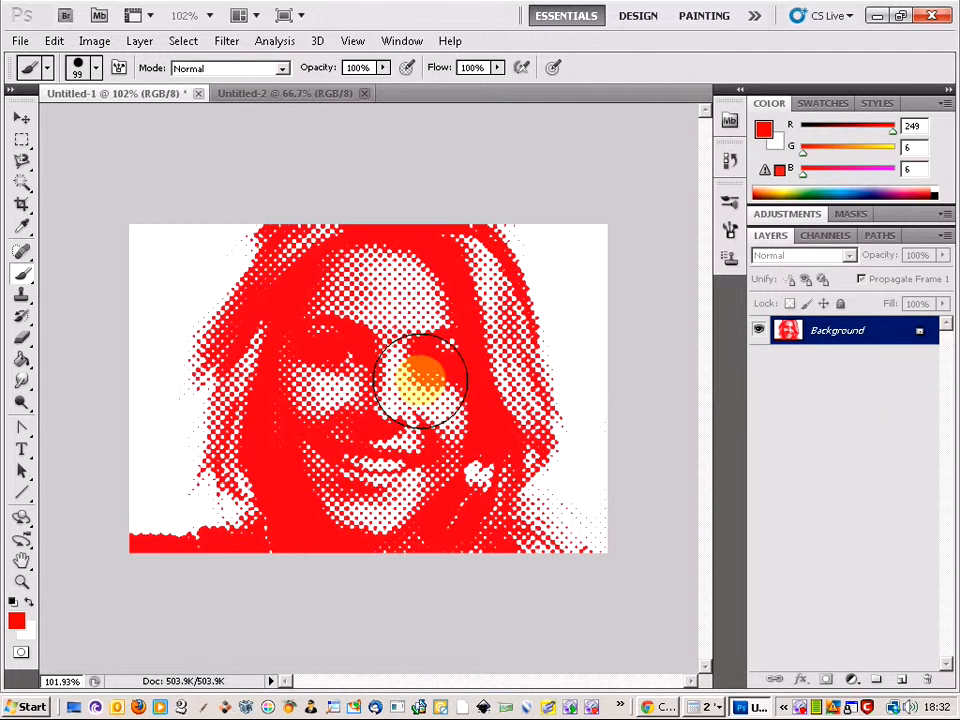
Select and copy the entire halftone image in Untitled-1 and paste it into the blank Untitled-2 document
left_click(22, 140)
key("ctrl+a")
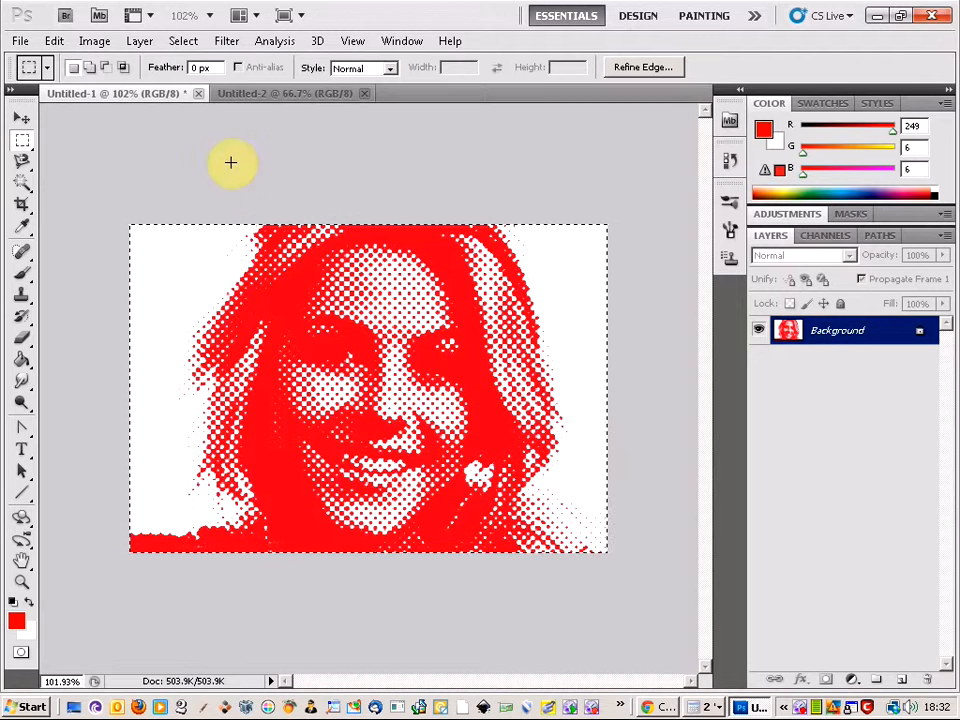
left_click(265, 93)
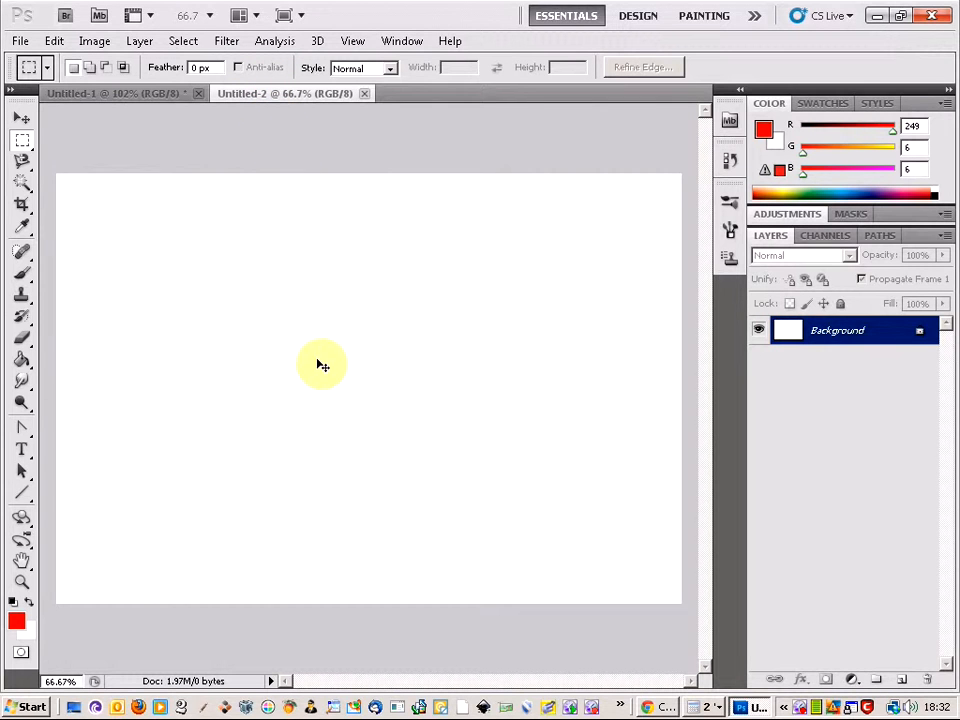
key("ctrl+v")
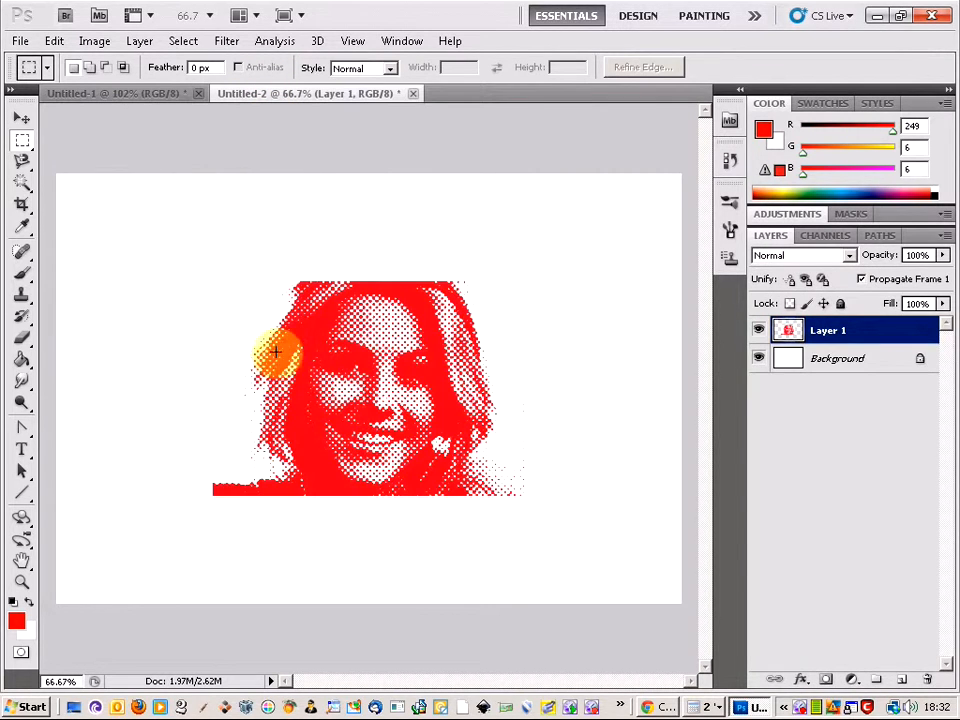
Move the pasted red portrait into the bottom-left corner of the Untitled-2 canvas
left_click(22, 118)
left_click_drag(429, 326, 276, 438)
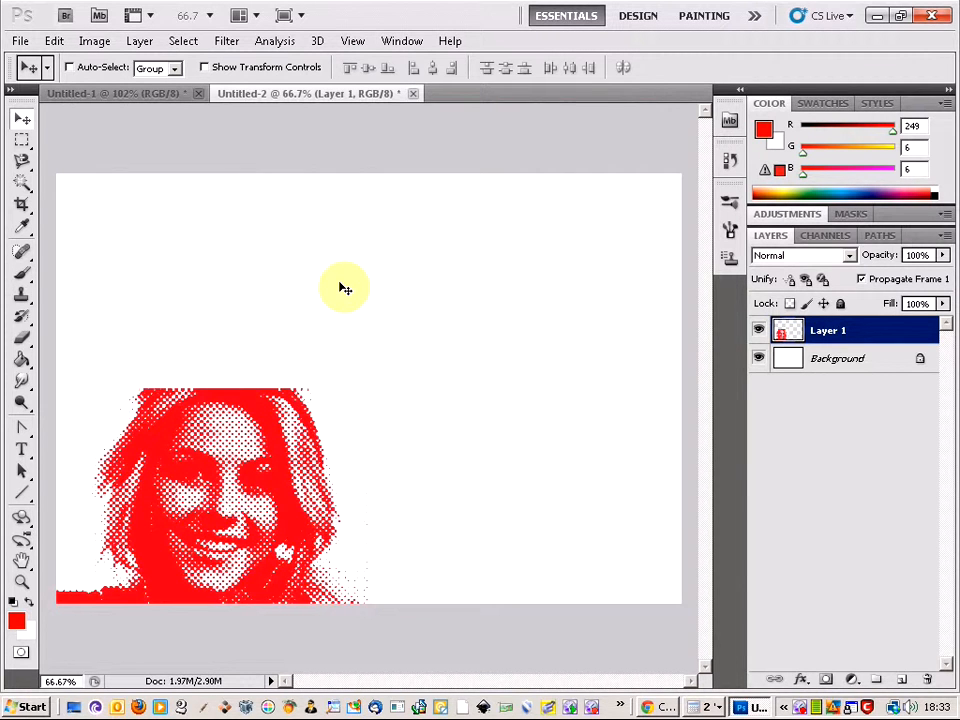
Undo the selection and the layer merge in Untitled-1 to restore the separate Hue/Saturation layer
left_click(152, 102)
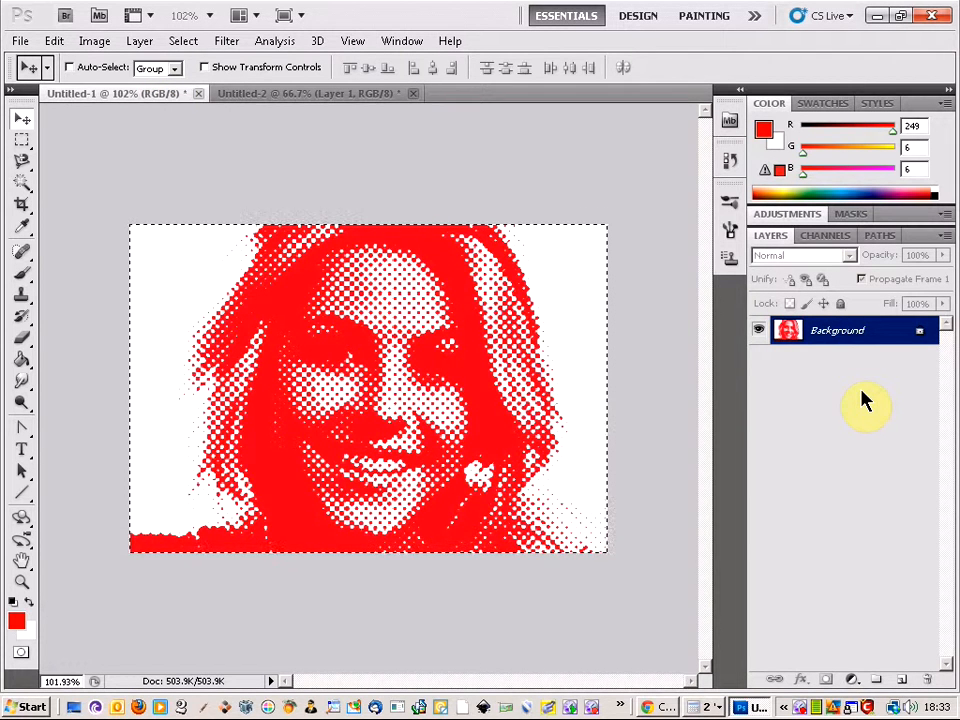
left_click(54, 41)
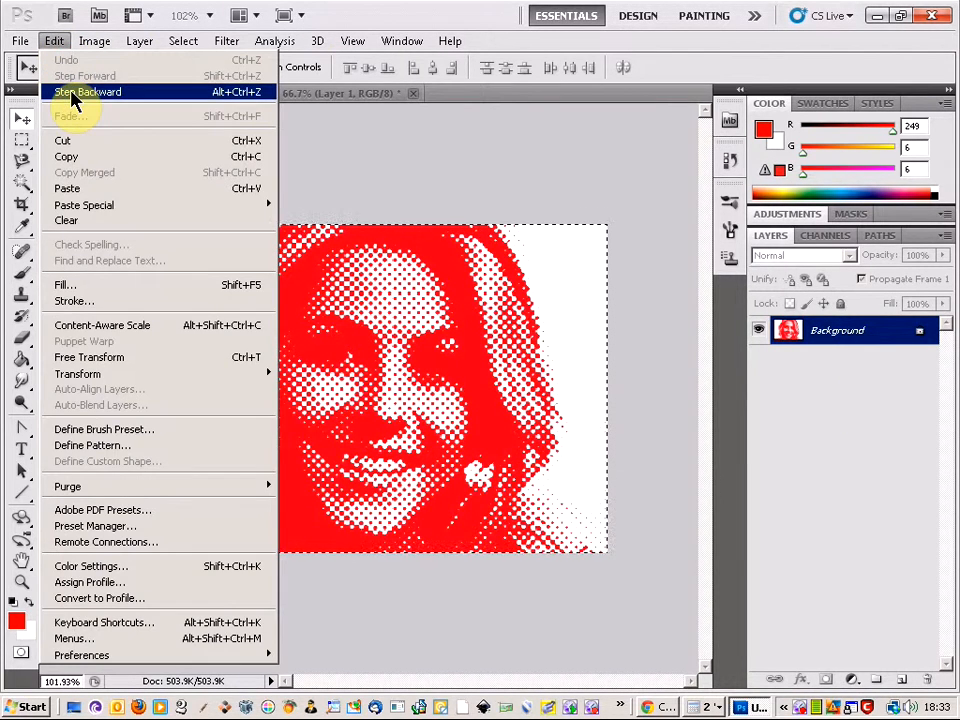
left_click(103, 92)
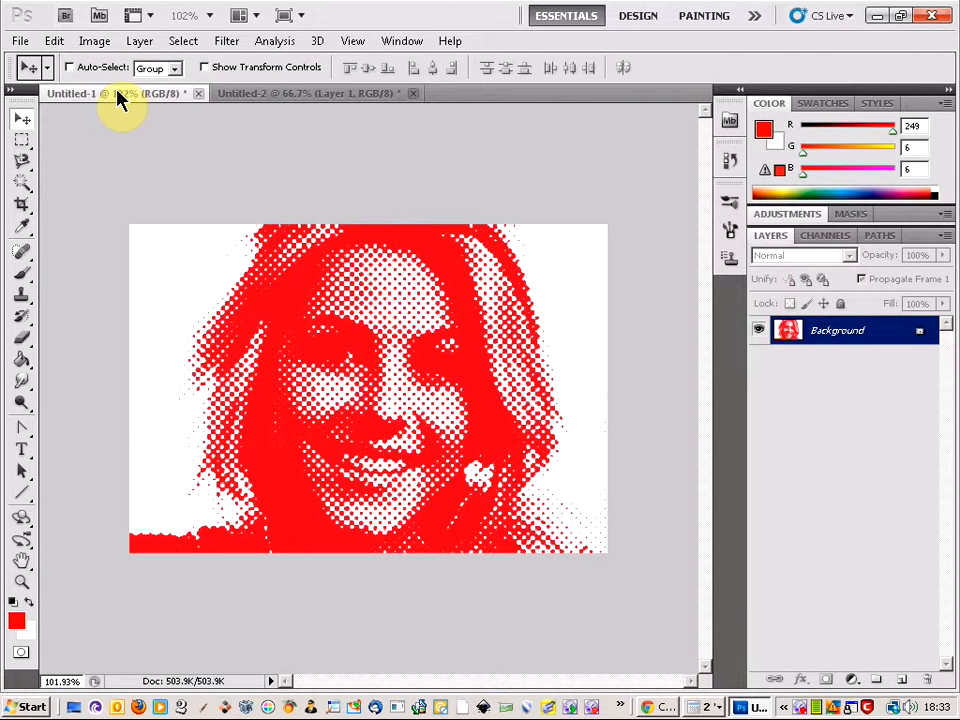
left_click(54, 41)
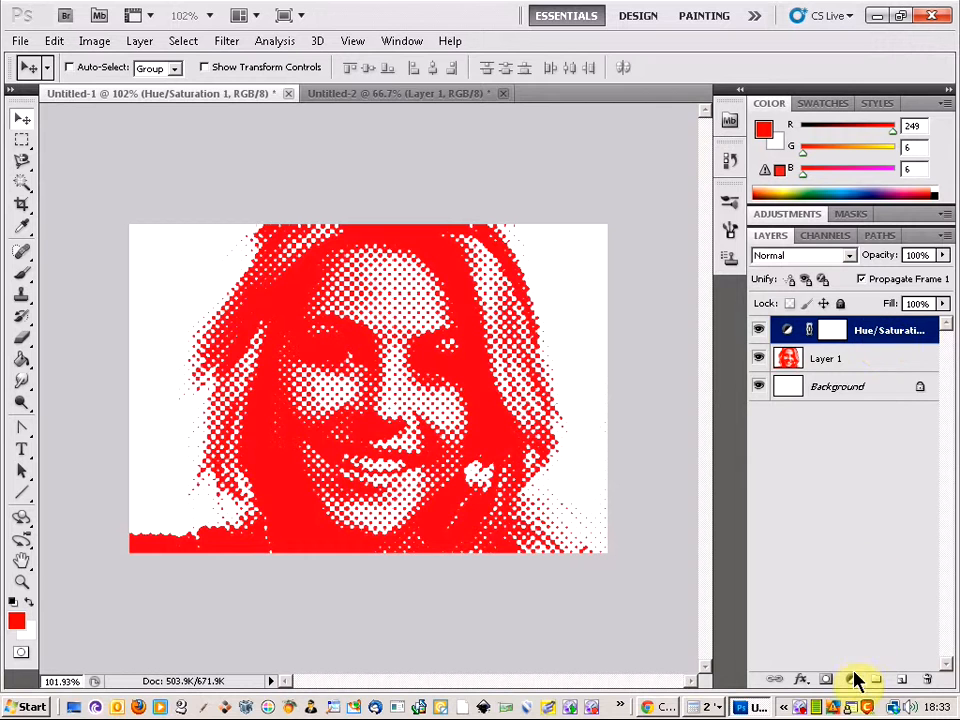
Set the Hue/Saturation adjustment layer's hue to -162 for a blue portrait and merge all visible layers of Untitled-1
double_click(880, 340)
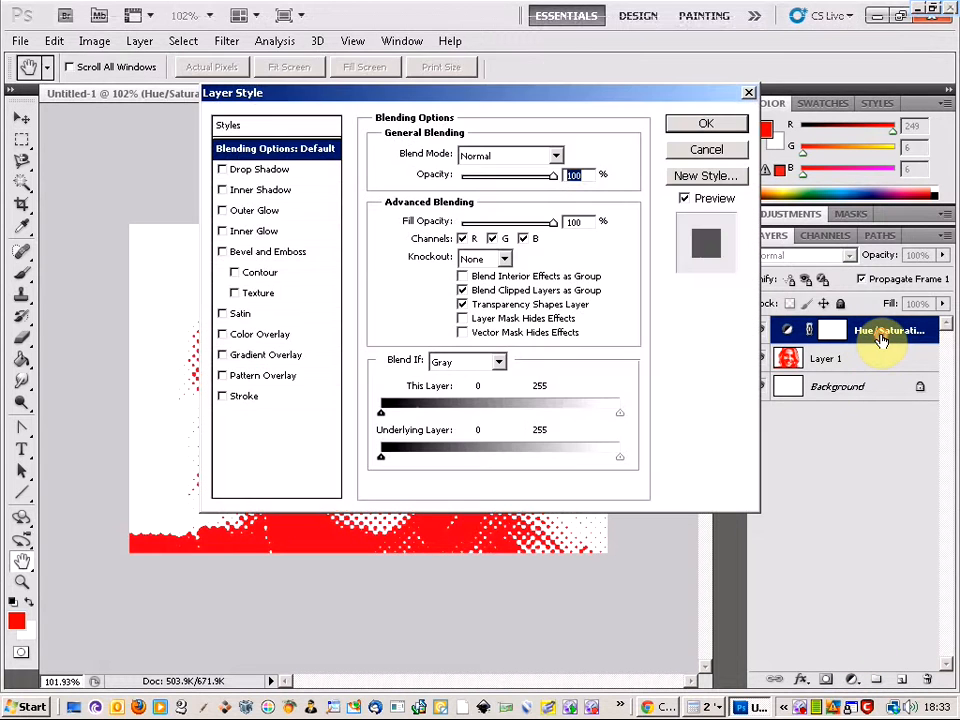
left_click(706, 152)
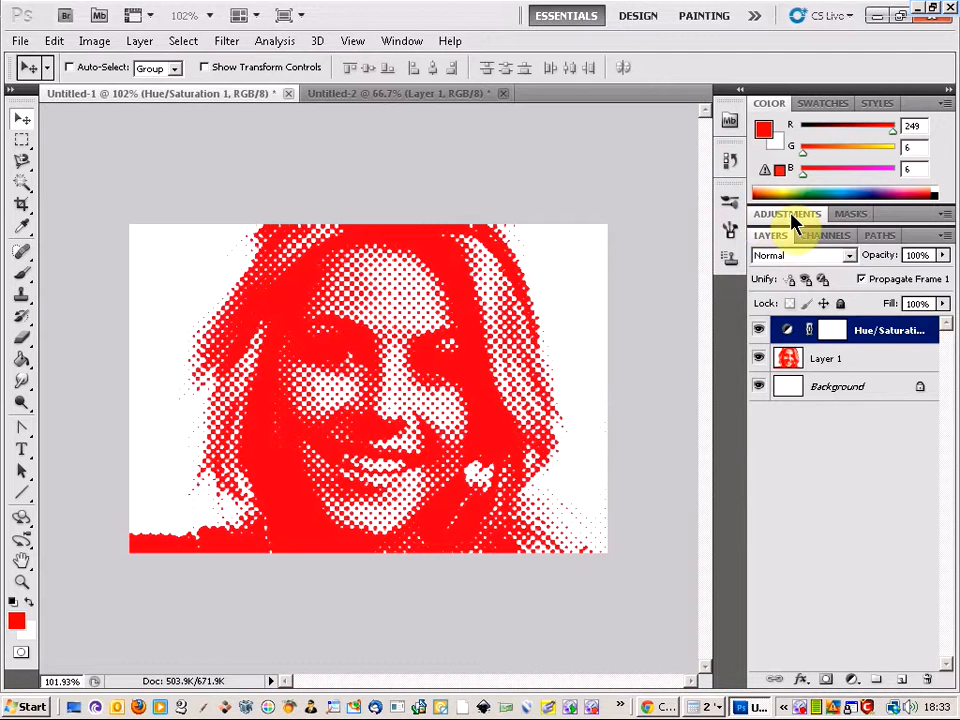
left_click(795, 214)
left_click_drag(839, 319, 765, 318)
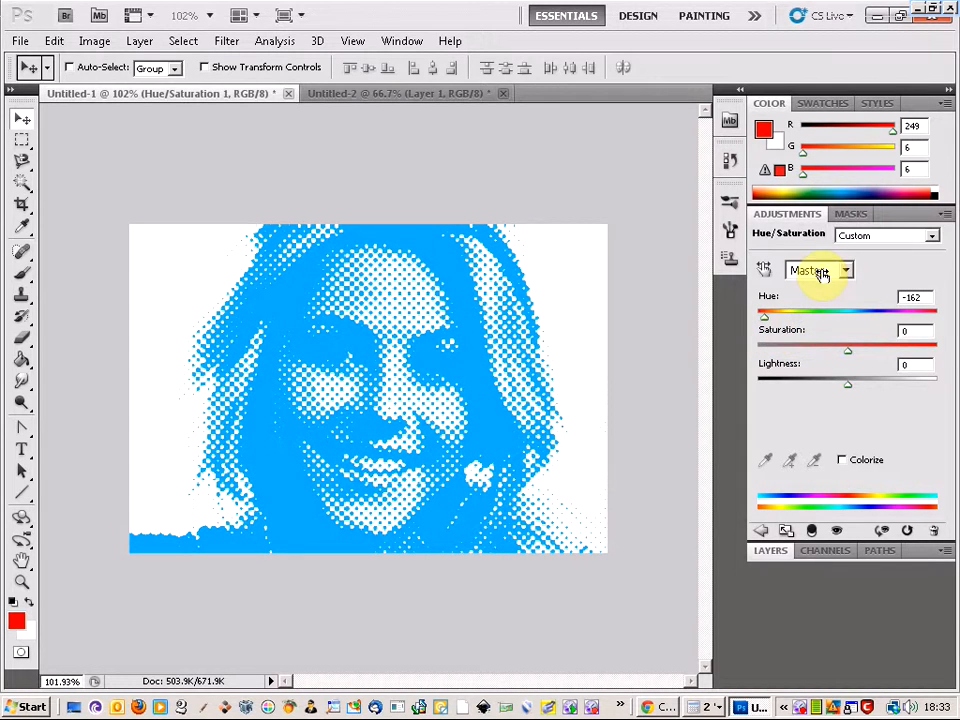
left_click(781, 558)
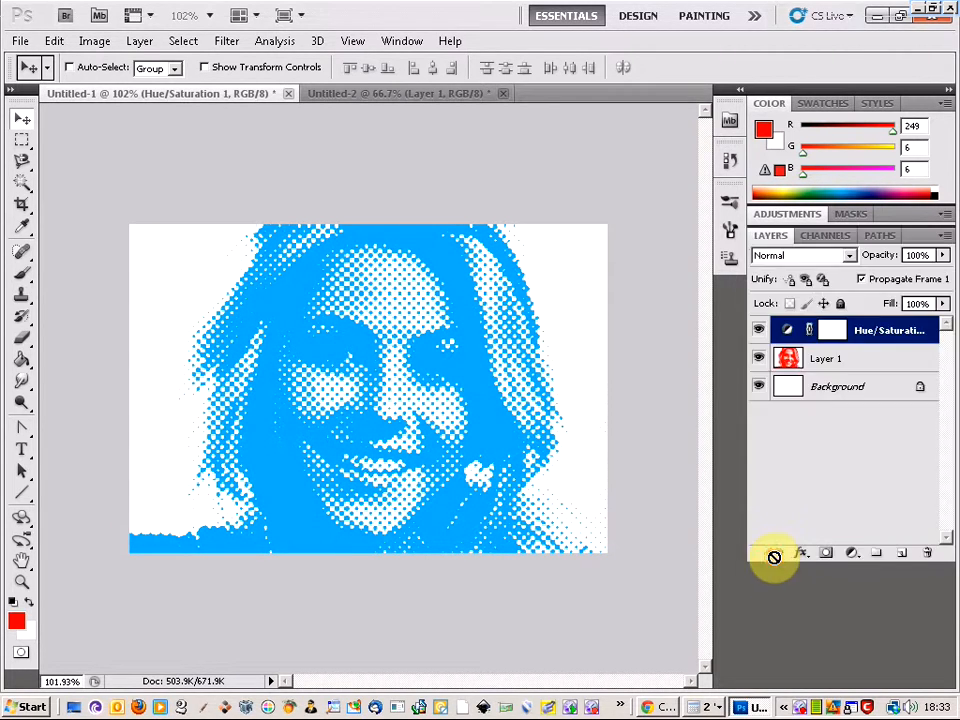
right_click(897, 332)
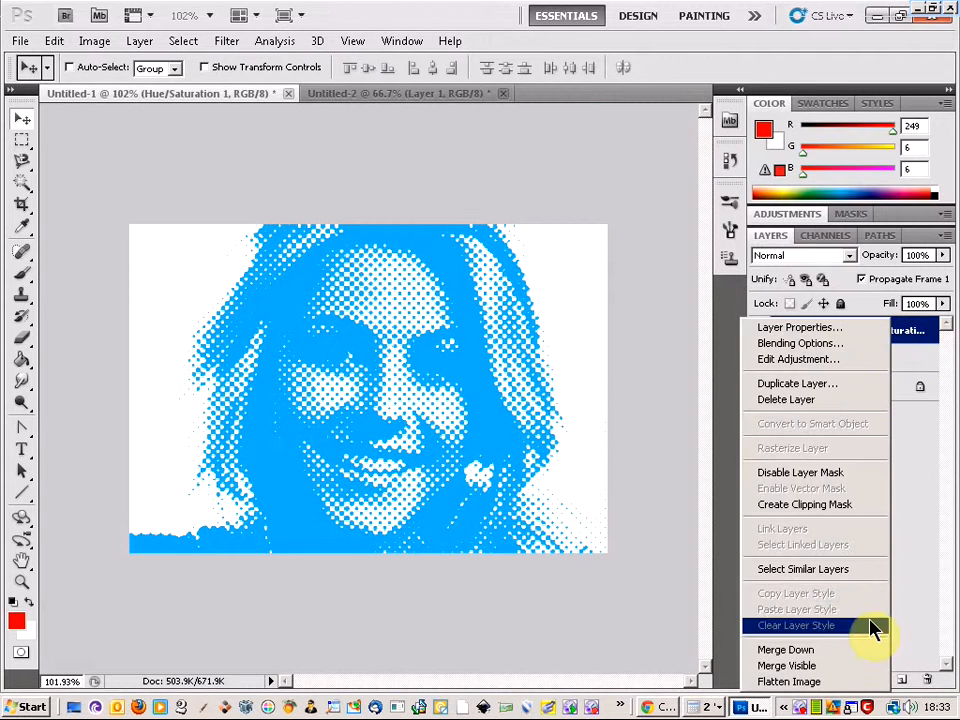
left_click(864, 666)
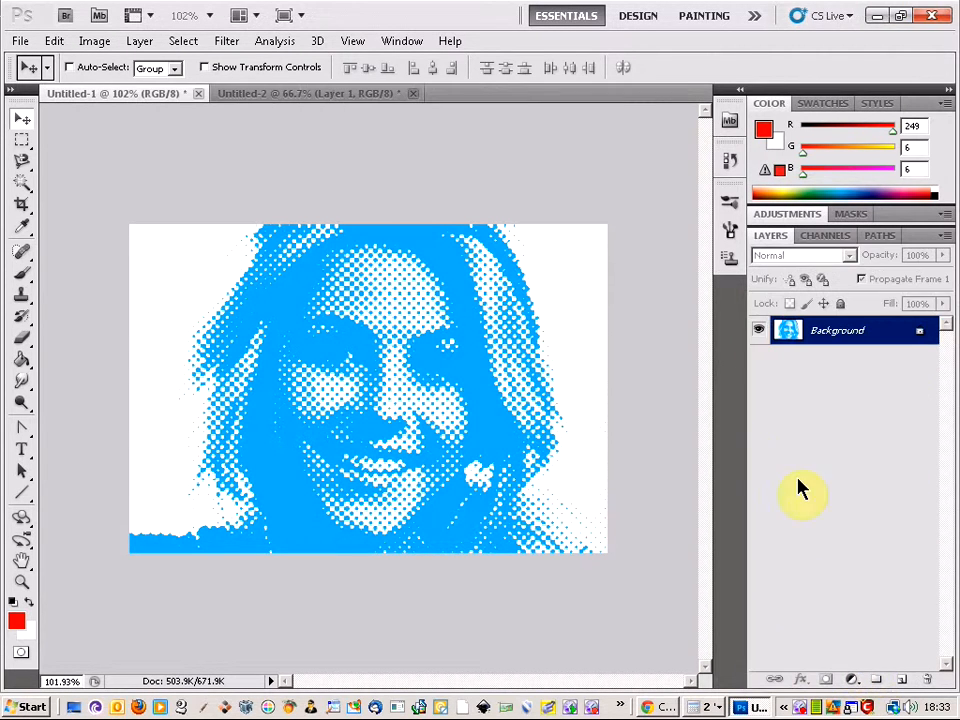
Copy the entire blue portrait into Untitled-2 and place it in the canvas's top-left corner, above the red one
key("ctrl+a")
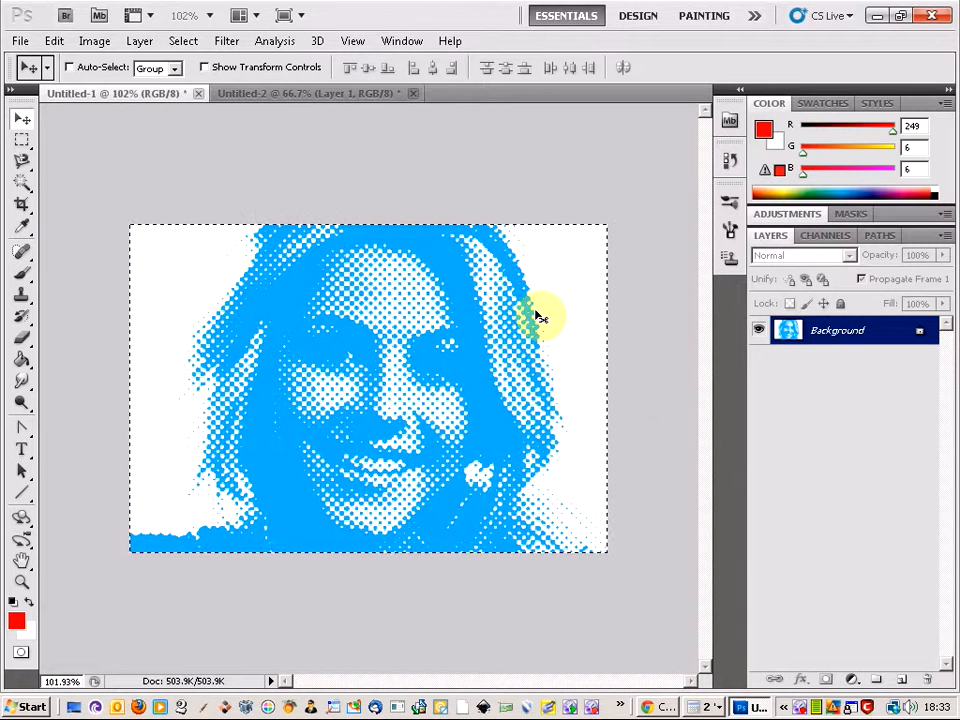
left_click(290, 93)
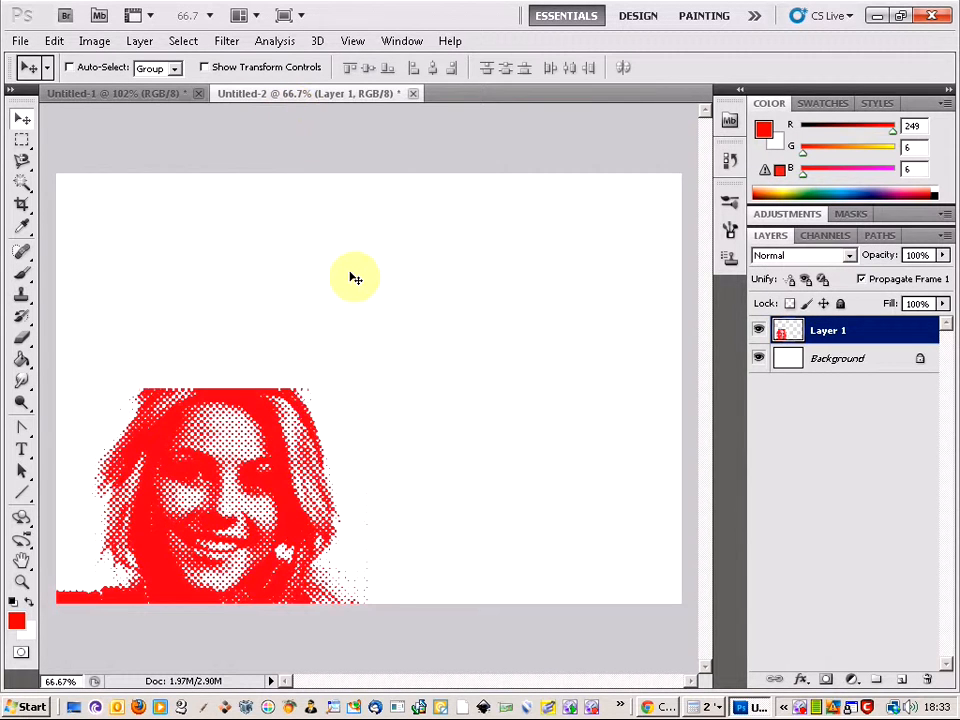
key("ctrl+v")
left_click_drag(385, 340, 231, 242)
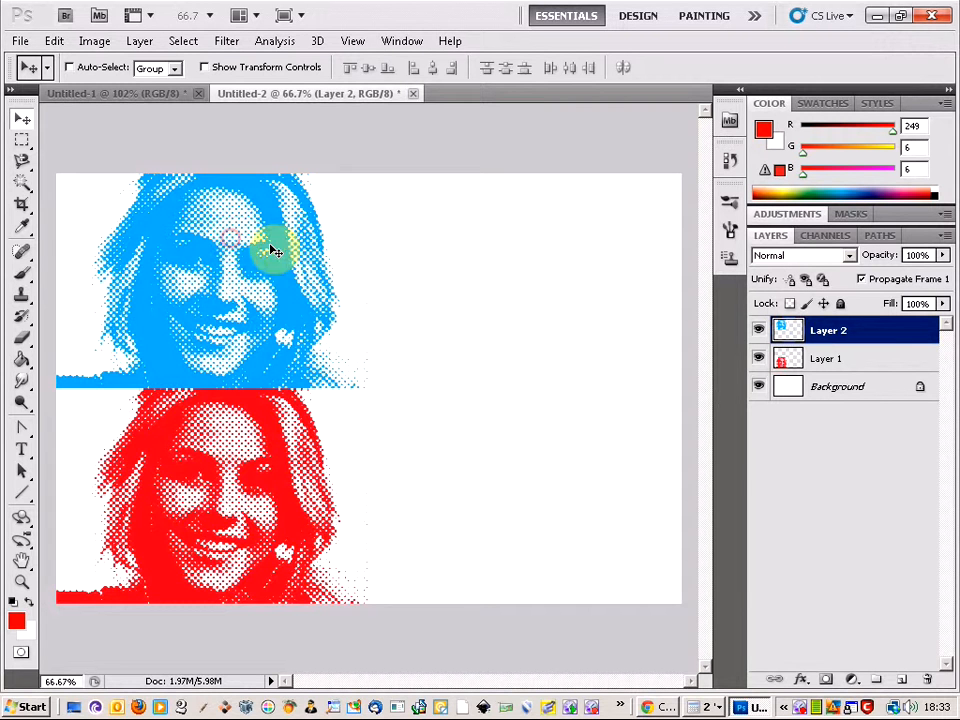
Undo the selection and the merge of the blue portrait's layers in Untitled-1
left_click(127, 96)
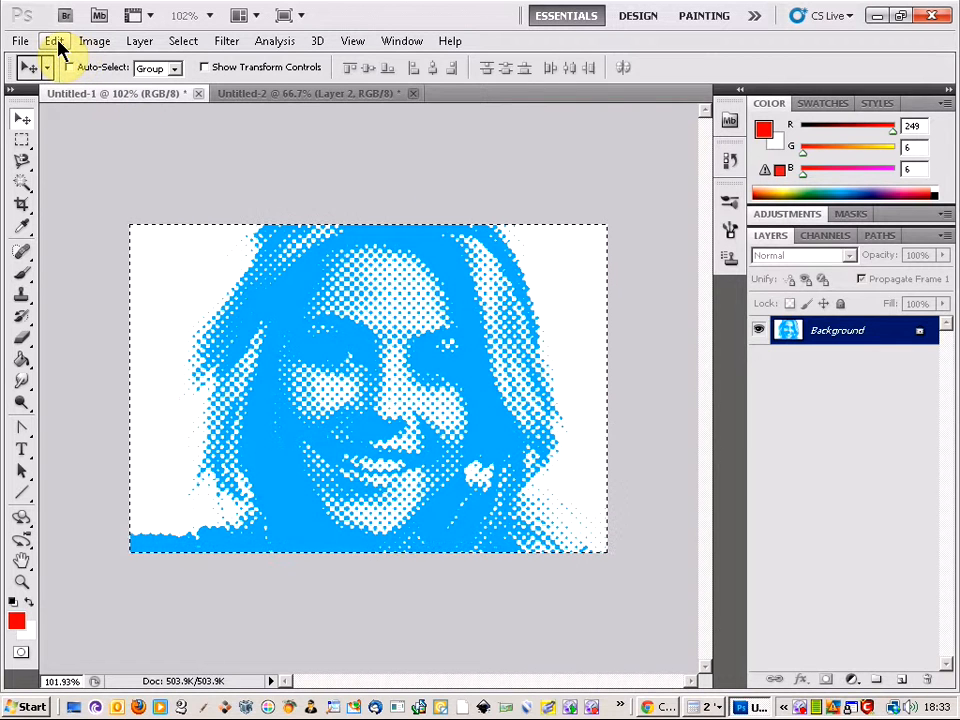
key("ctrl+alt+z")
key("ctrl+alt+z")
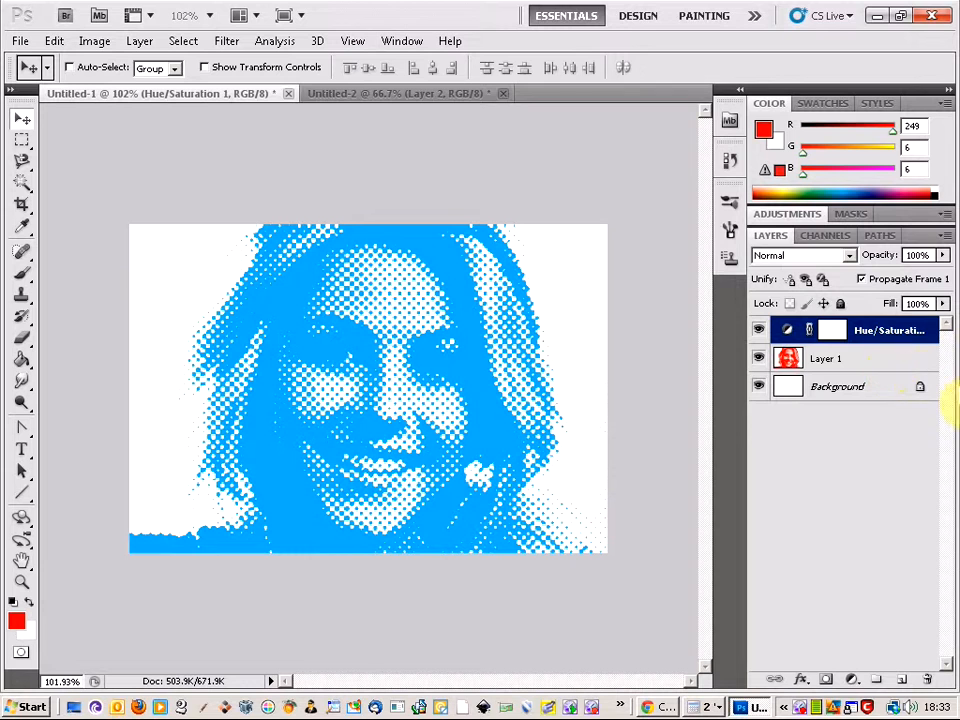
Change the adjustment layer's hue to +43 for a yellow-orange portrait and merge the visible layers of Untitled-1
left_click(785, 216)
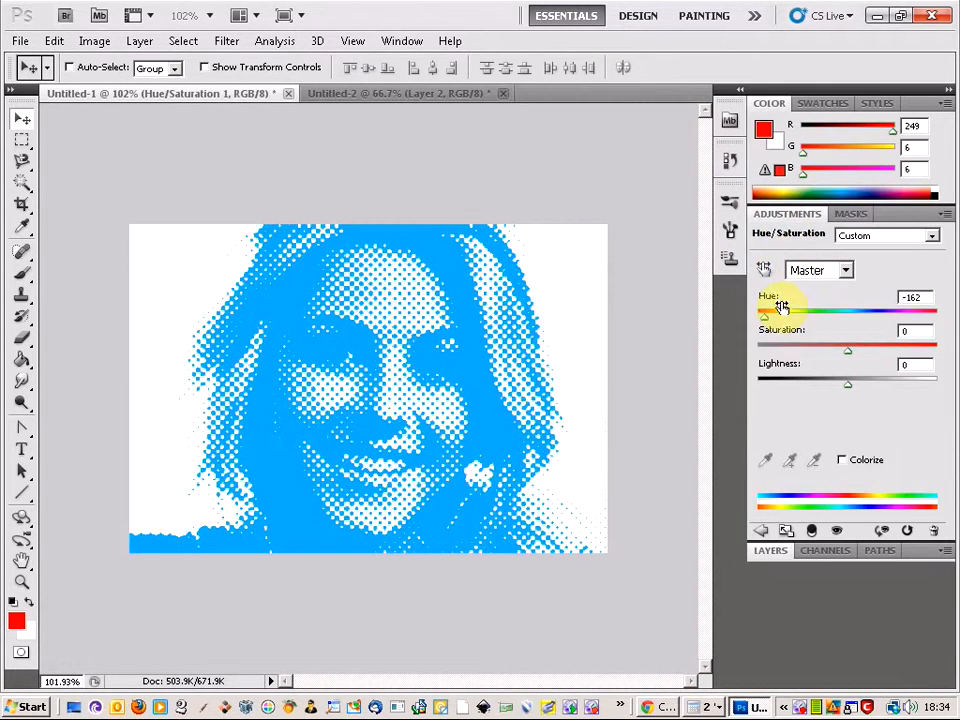
left_click_drag(767, 318, 888, 317)
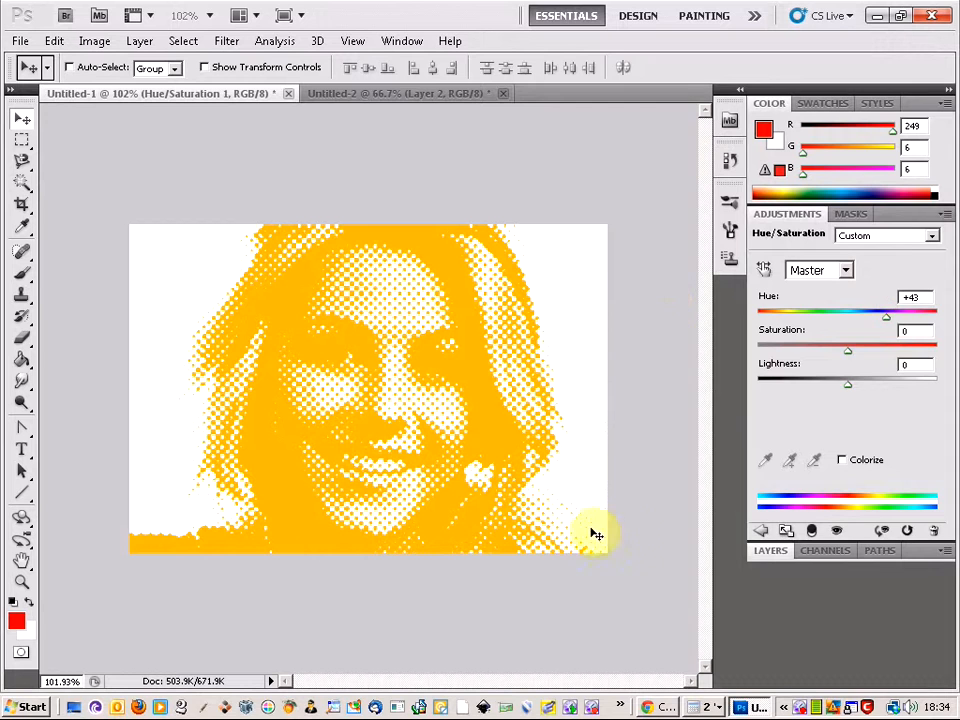
left_click(765, 551)
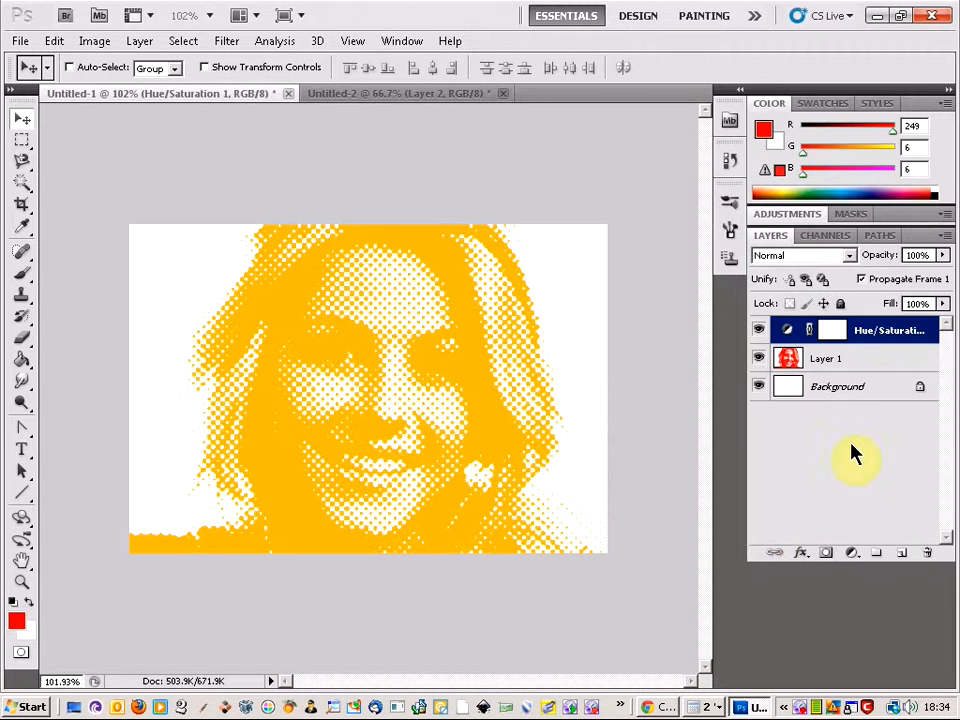
right_click(874, 322)
left_click(830, 665)
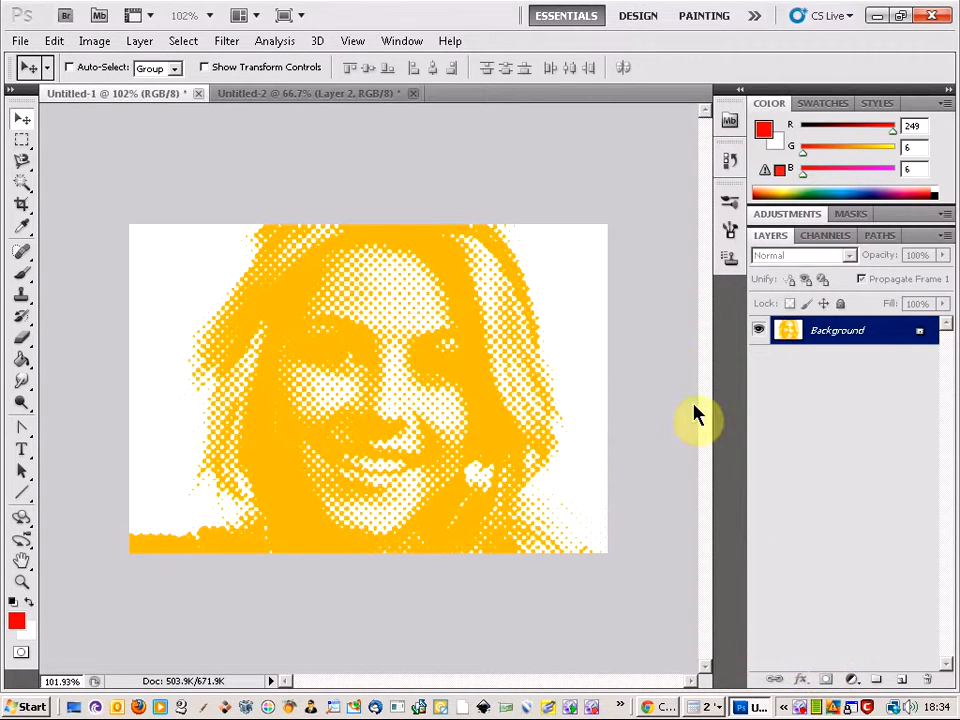
Copy the whole yellow-orange portrait into Untitled-2 and place it in the canvas's top-right corner, beside the blue one
key("ctrl+a")
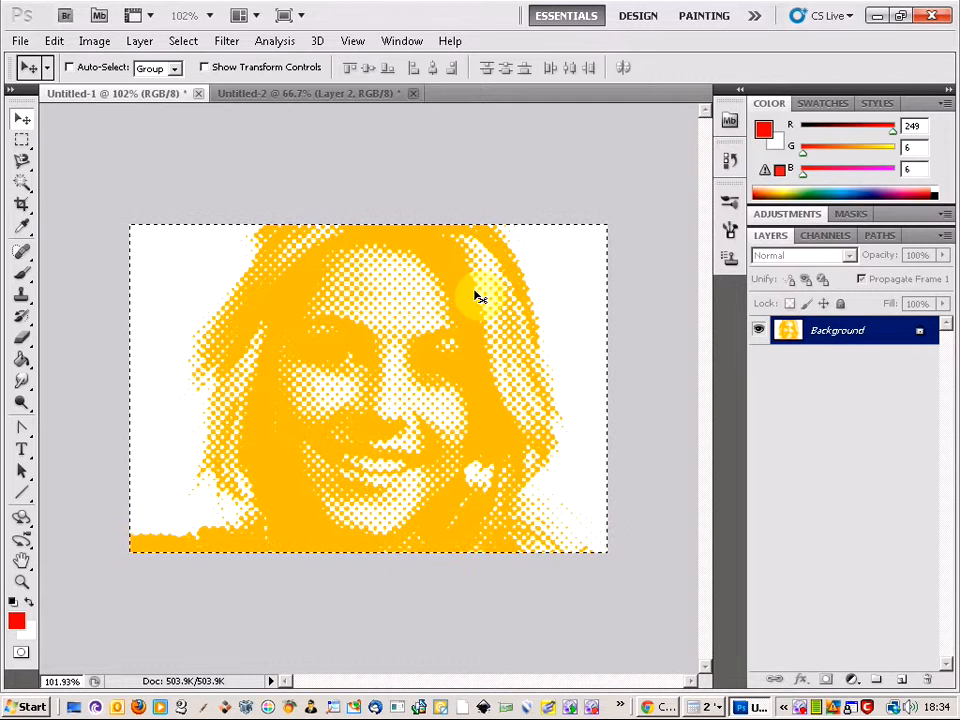
left_click(277, 96)
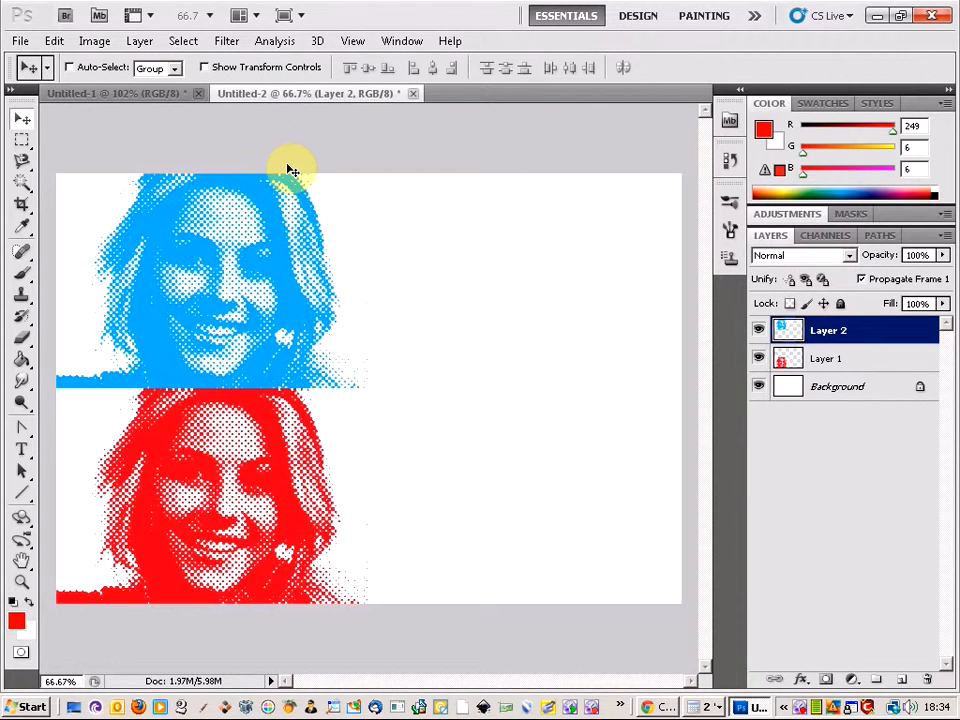
key("ctrl+v")
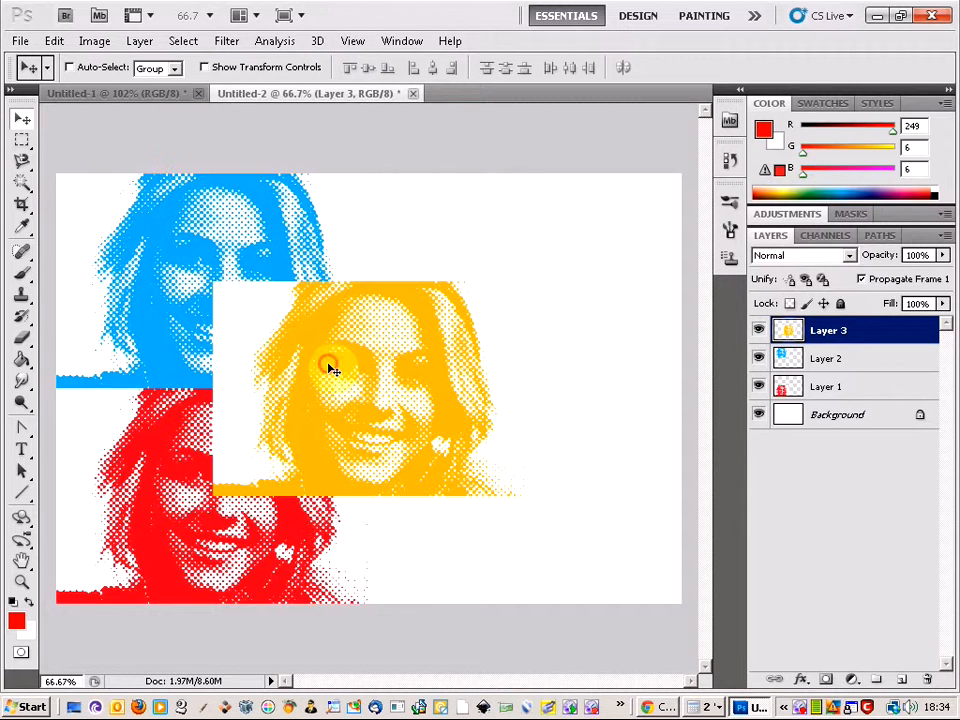
left_click_drag(335, 371, 487, 270)
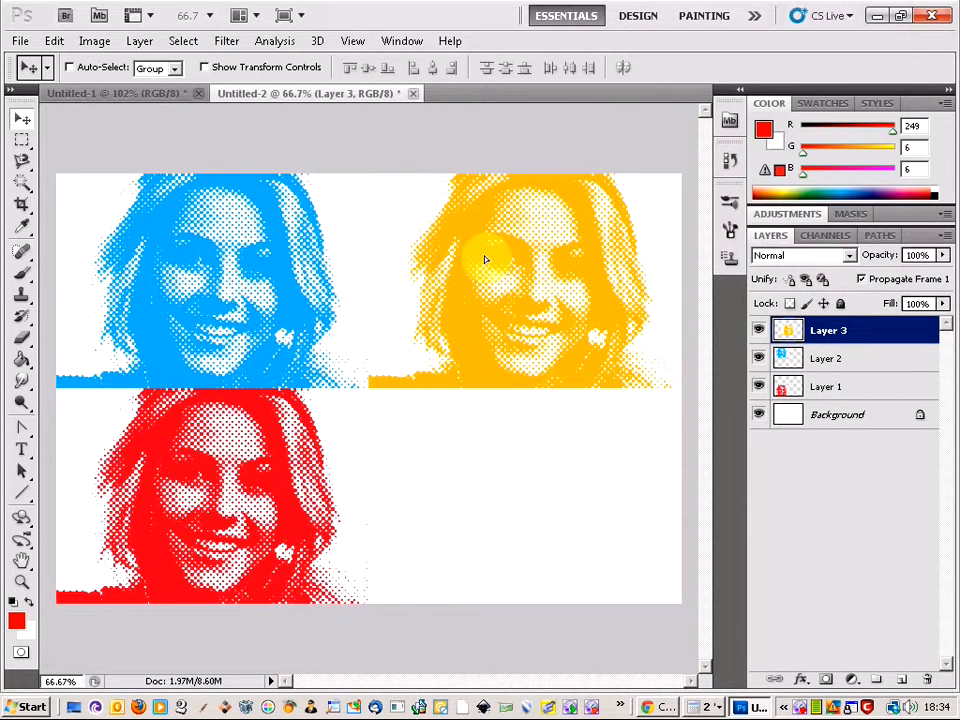
Undo the selection and the merge of the yellow-orange portrait's layers in Untitled-1
left_click(128, 94)
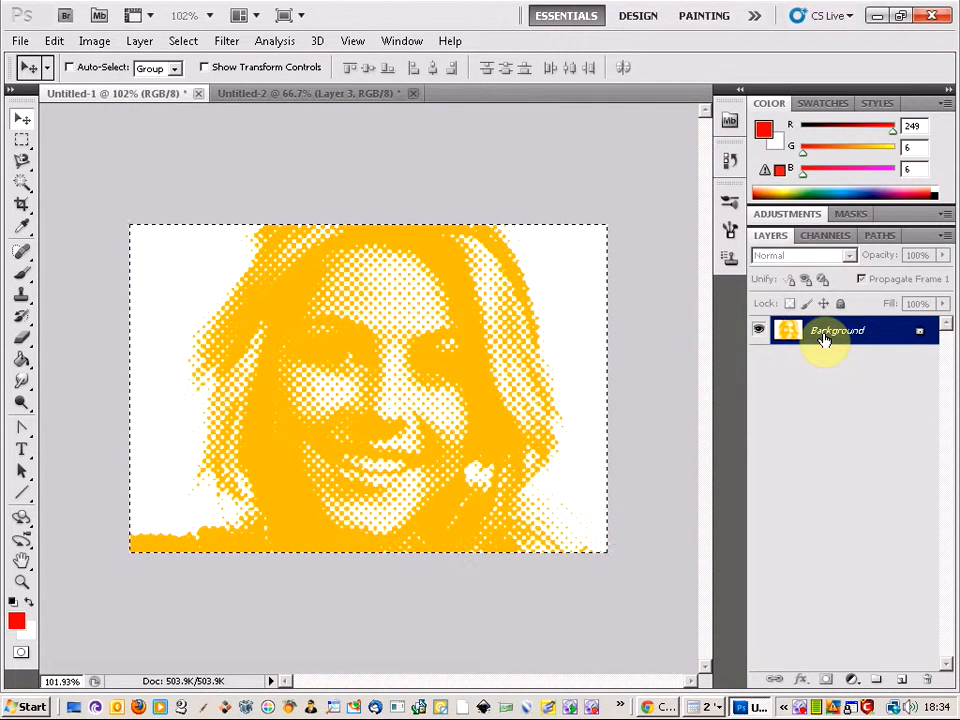
key("ctrl+d")
left_click_drag(822, 333, 821, 332)
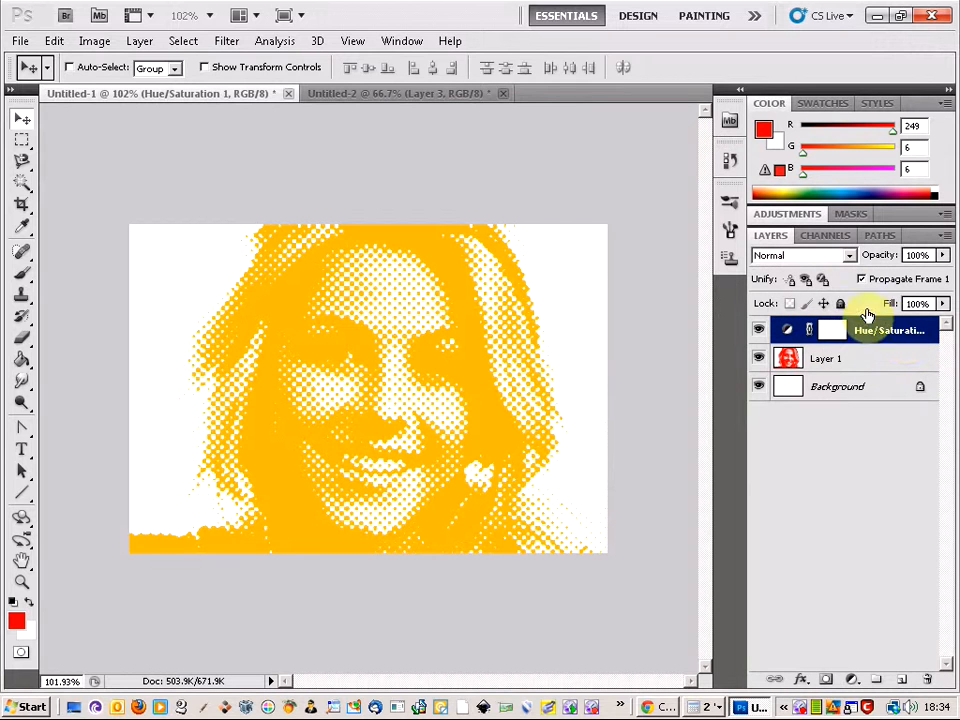
Set the Hue/Saturation layer's hue to +98 for a green portrait and merge the visible layers of Untitled-1
left_click(789, 216)
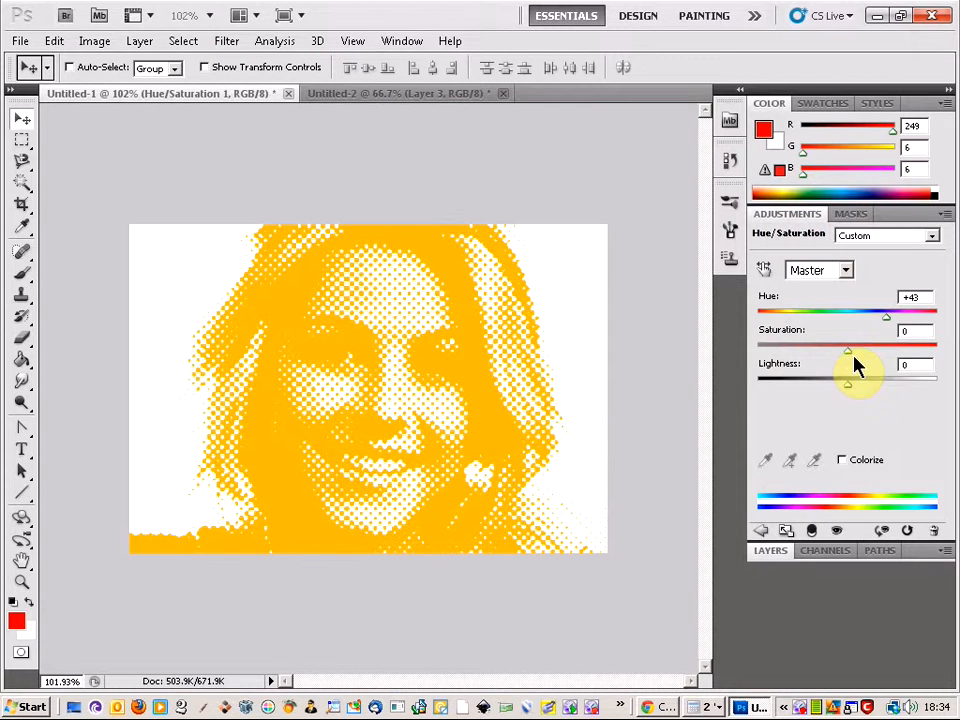
left_click_drag(888, 316, 907, 315)
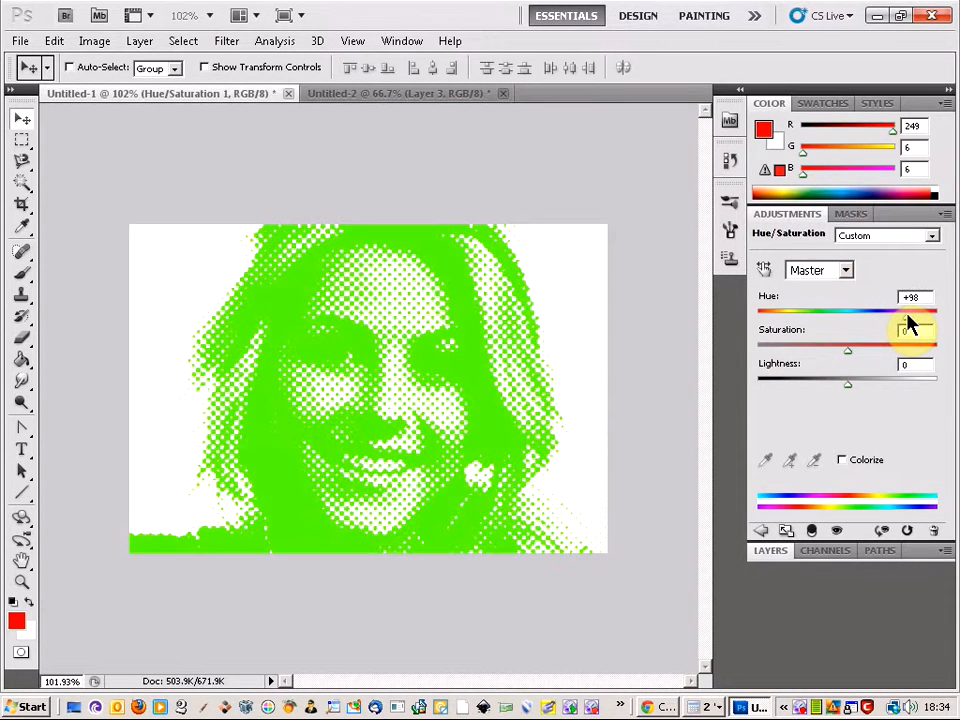
left_click(771, 551)
right_click(885, 332)
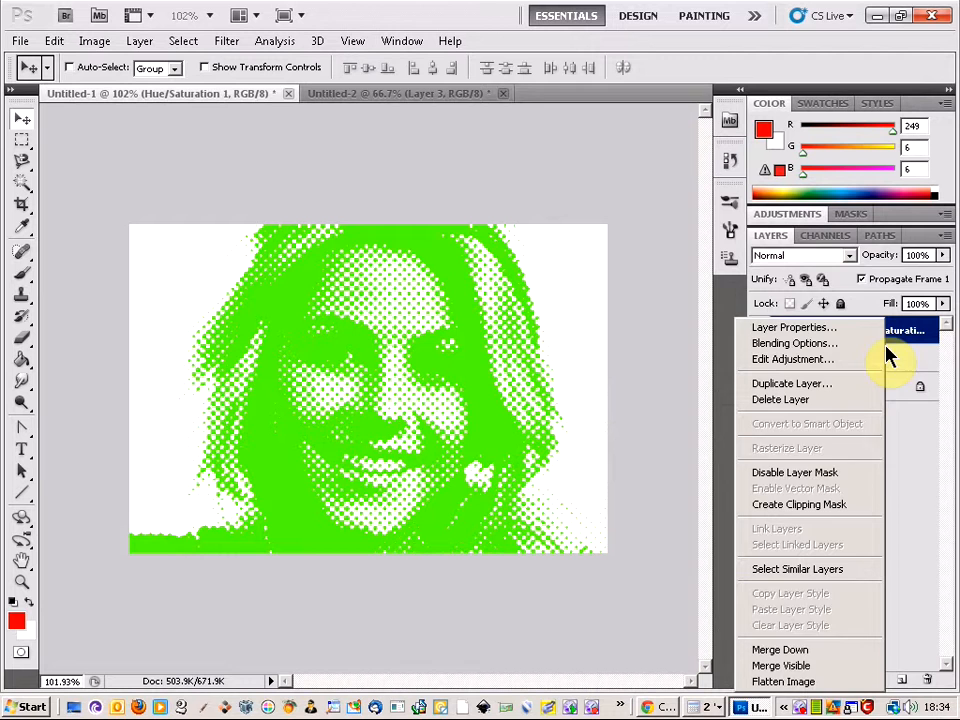
left_click(825, 667)
Copy the entire green portrait into Untitled-2 and place it in the bottom-right area, beside the red one
key("ctrl+a")
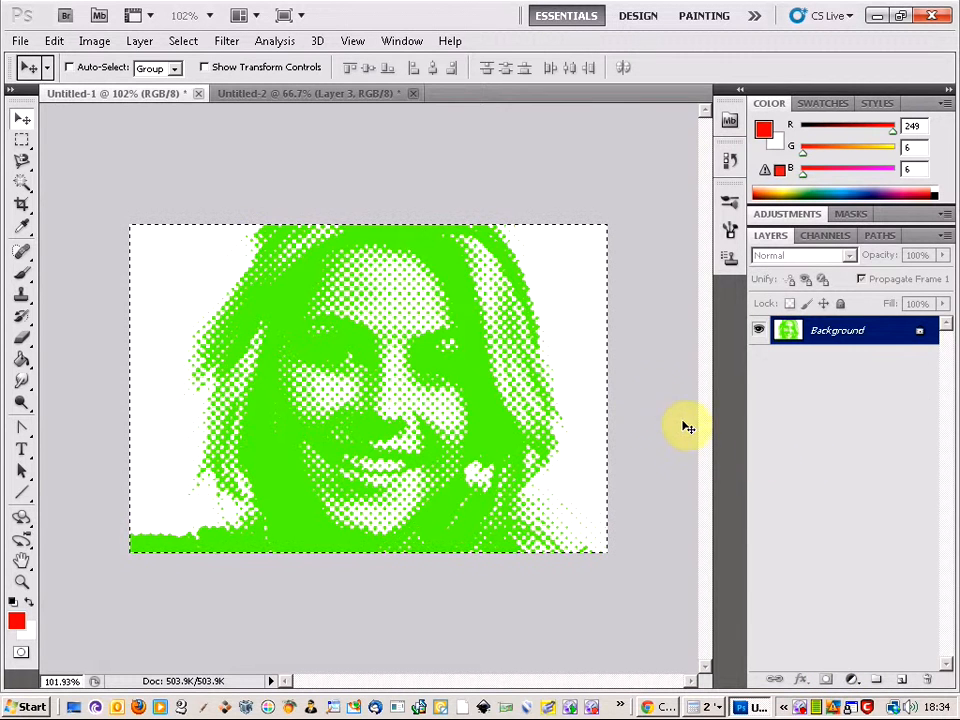
left_click(252, 94)
key("ctrl+v")
left_click_drag(343, 381, 491, 490)
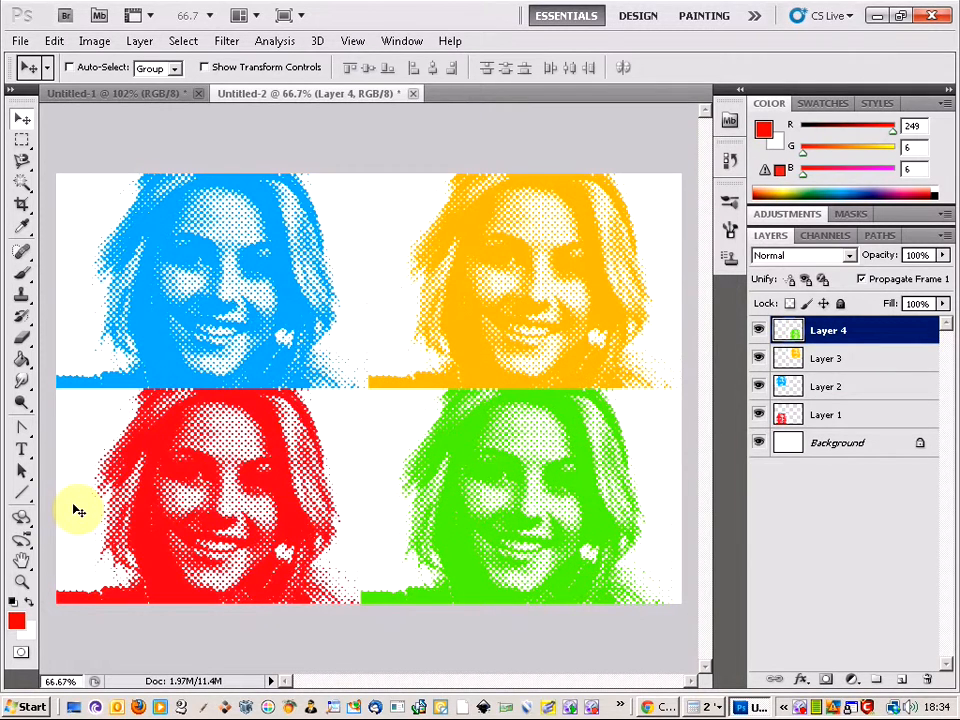